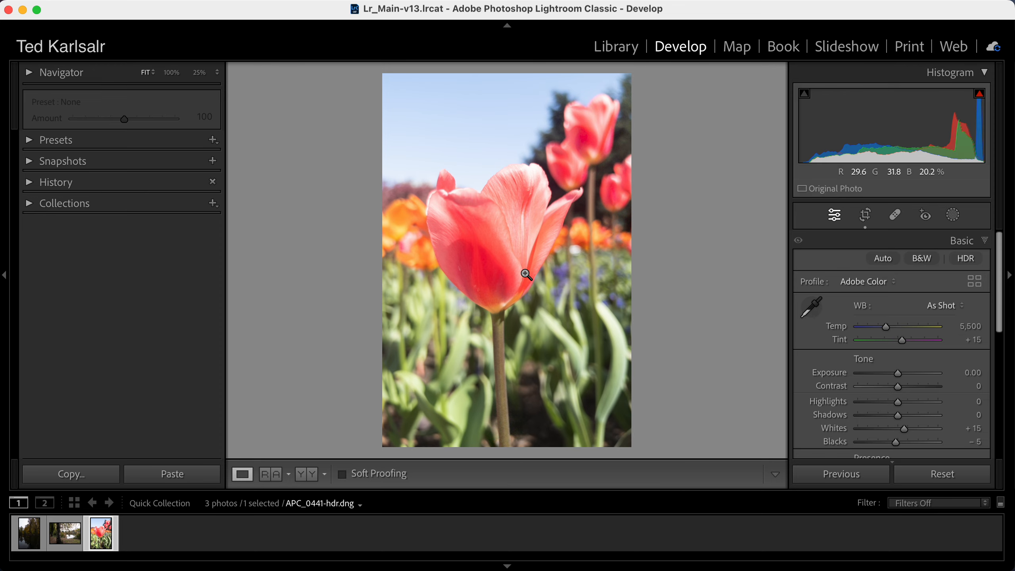
Change the tulip photo's profile to Adobe Landscape
click(522, 254)
drag(539, 236, 555, 351)
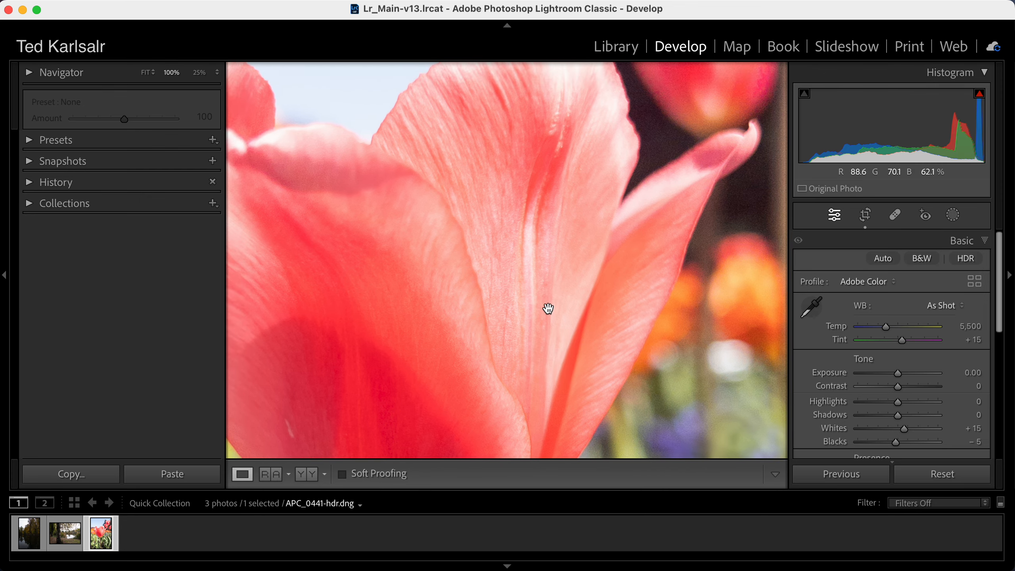
drag(552, 313, 542, 342)
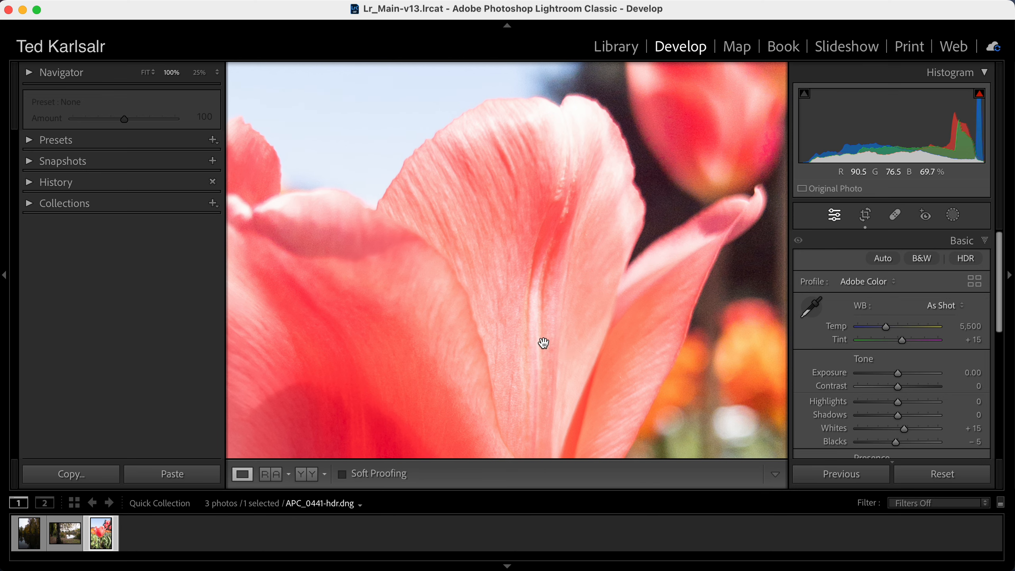
click(544, 345)
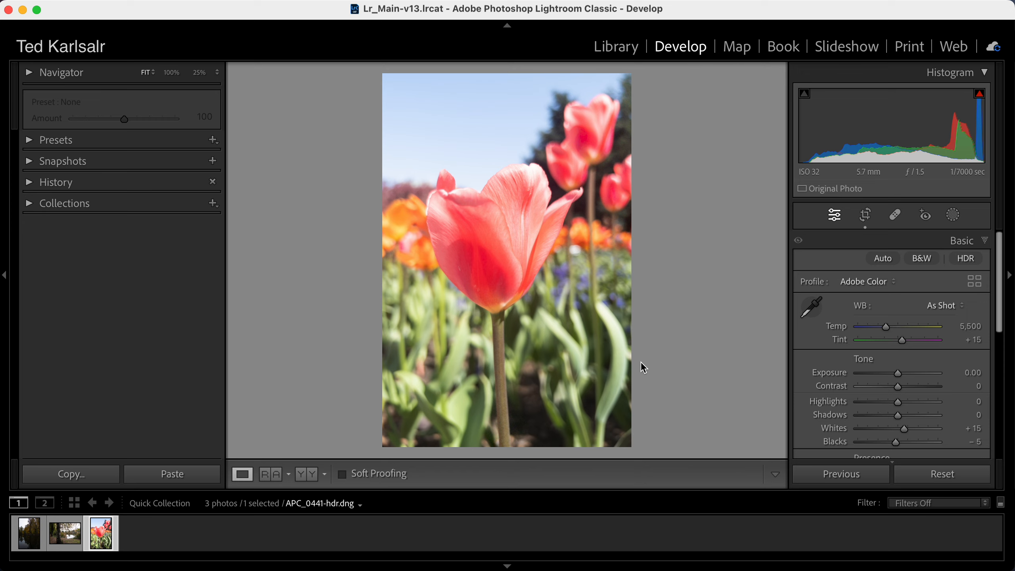
click(893, 282)
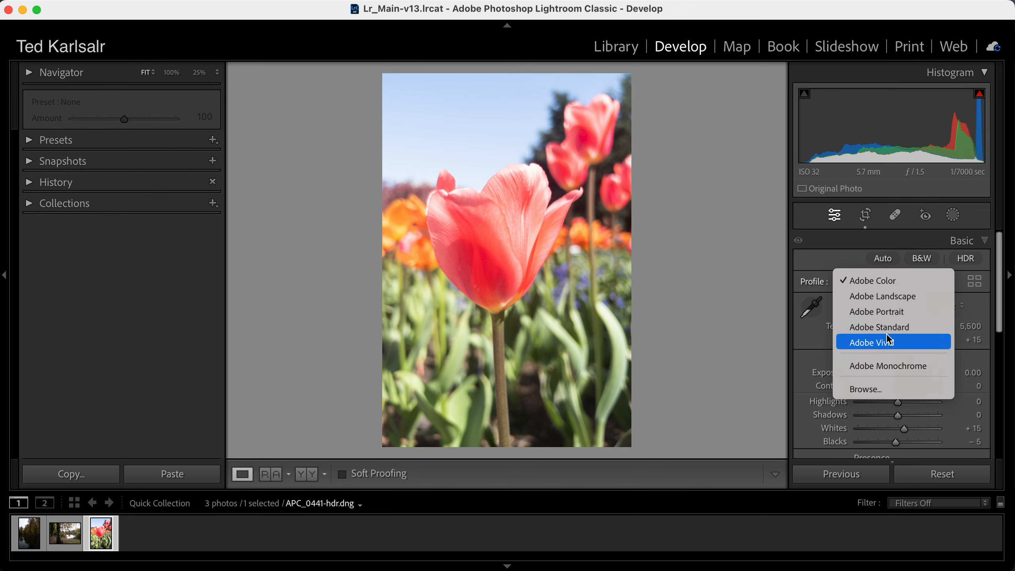
click(886, 299)
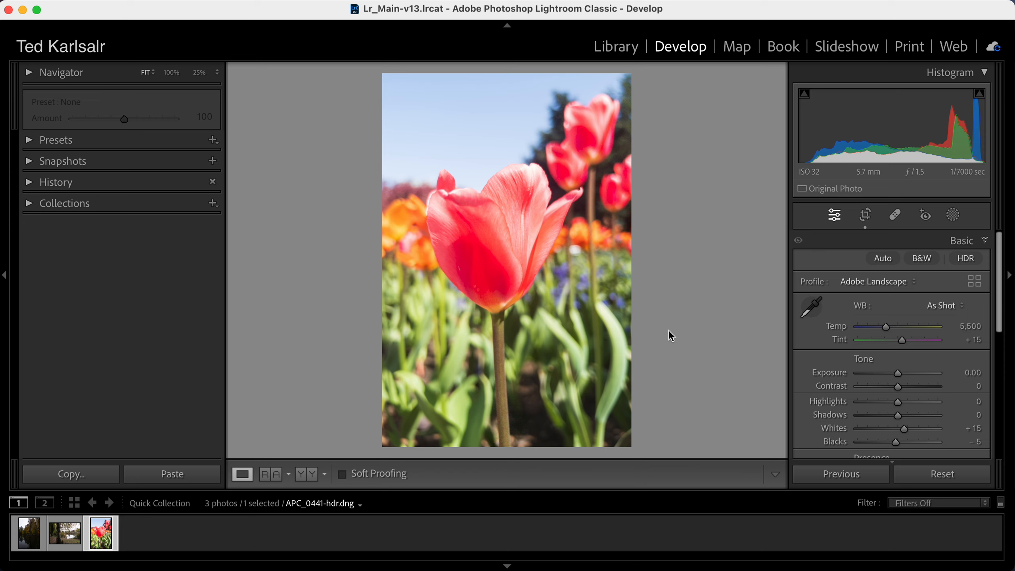
Set the photo's tone to Exposure −1.25, Whites +10 and Blacks 0, and compare it with the unedited version
click(900, 379)
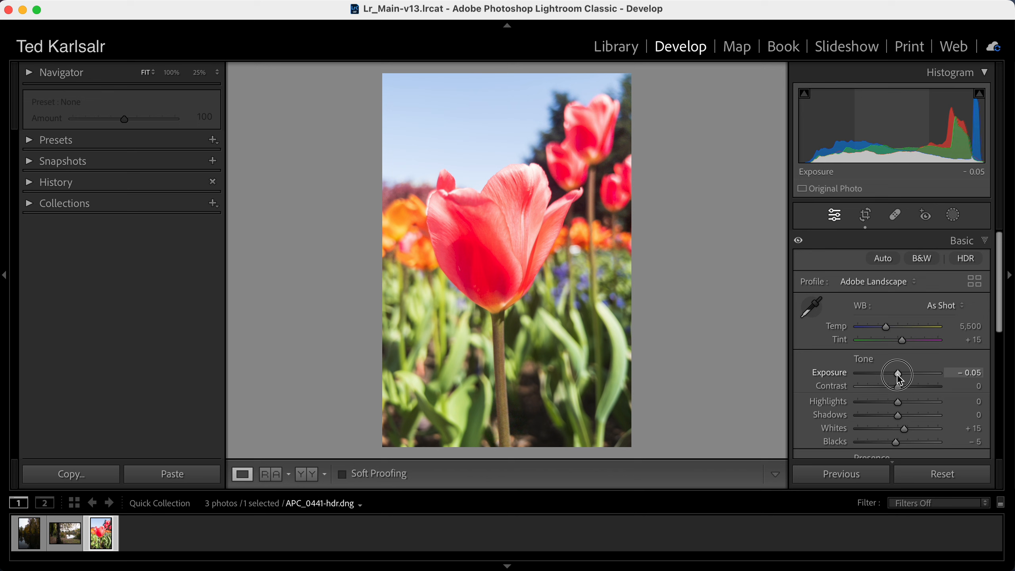
drag(900, 379, 895, 378)
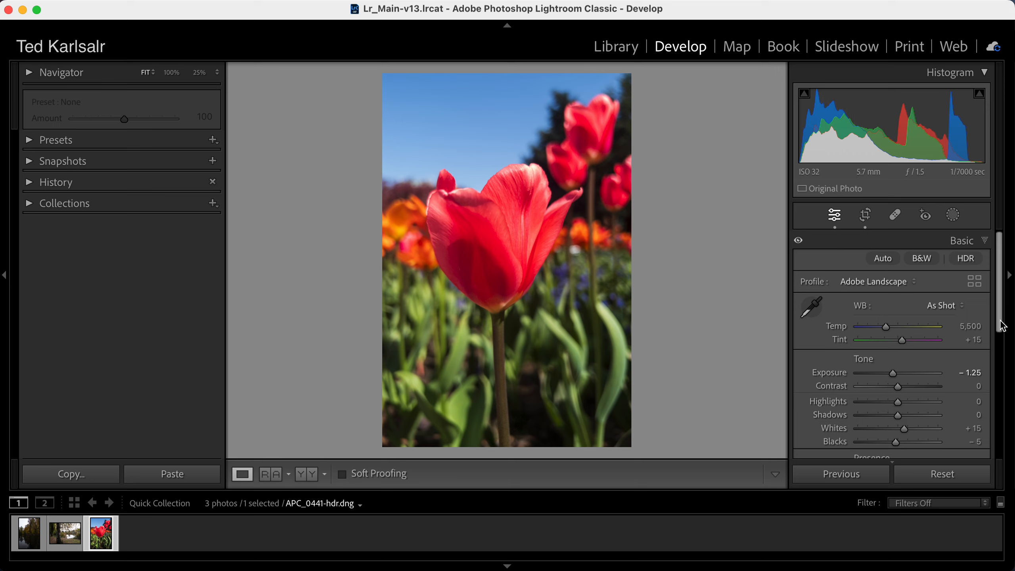
drag(1001, 318, 999, 348)
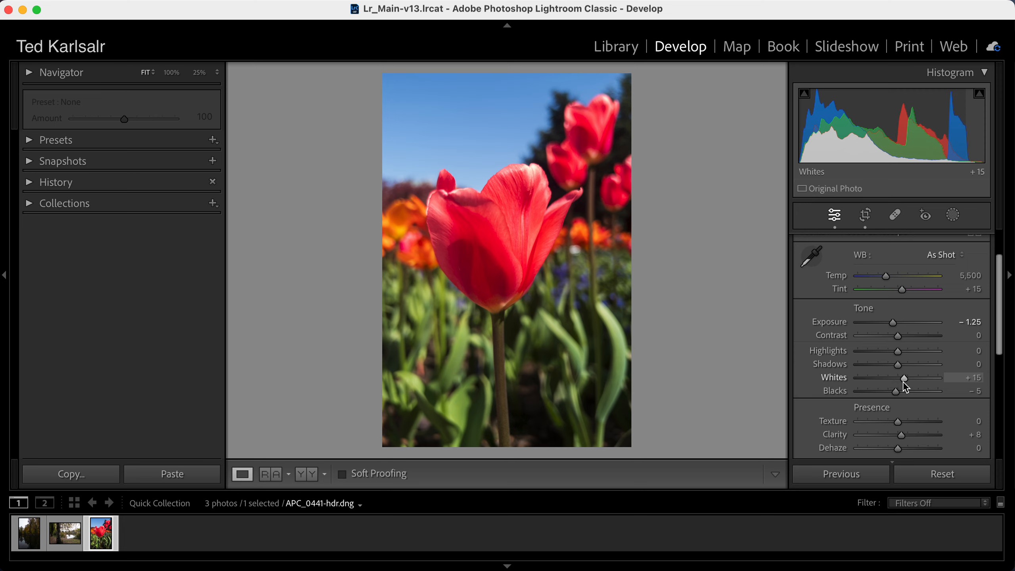
mouse_move(904, 379)
mouse_down()
mouse_move(922, 384)
mouse_move(924, 375)
mouse_move(900, 392)
mouse_move(923, 391)
mouse_move(896, 392)
mouse_up()
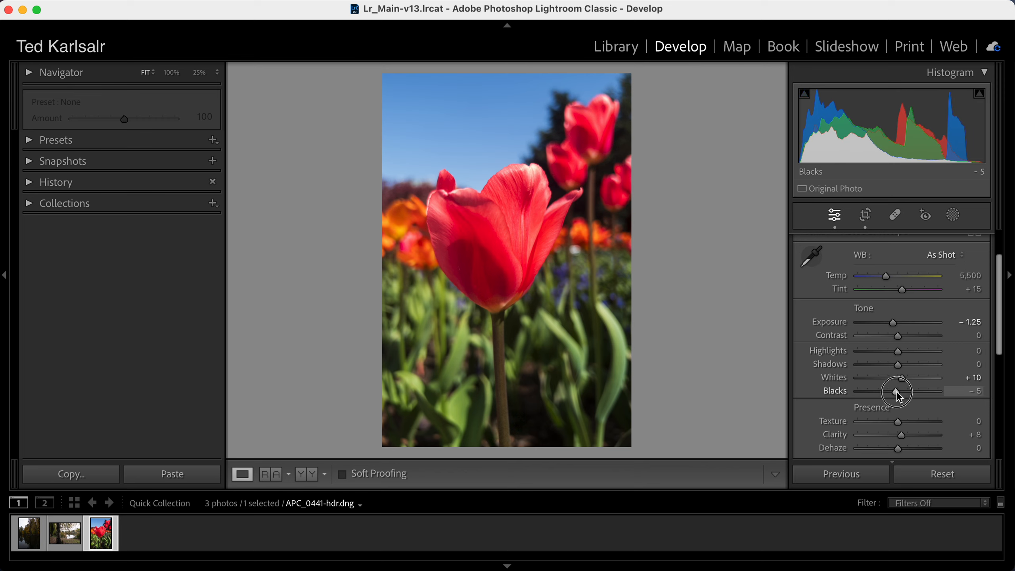
drag(898, 393, 896, 396)
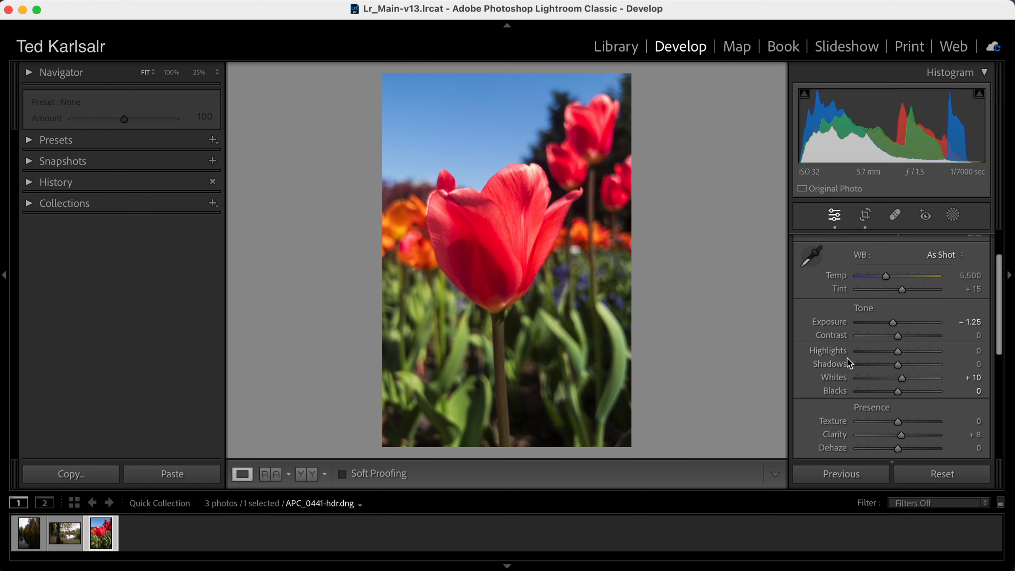
key(backslash)
key(backslash)
Adjust the photo's presence settings to Texture +34, Dehaze +18 and Vibrance +29
click(899, 423)
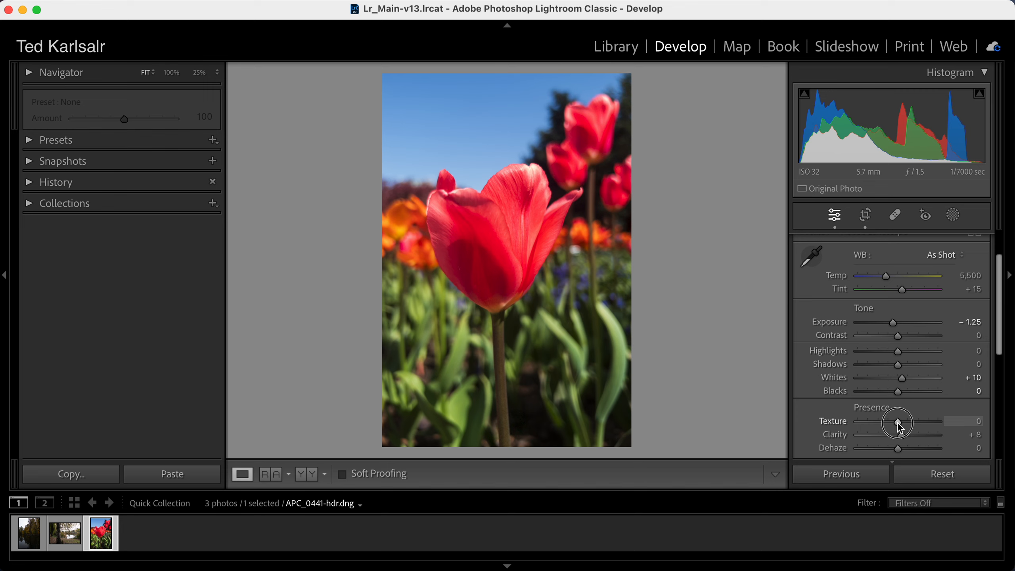
drag(900, 423, 912, 422)
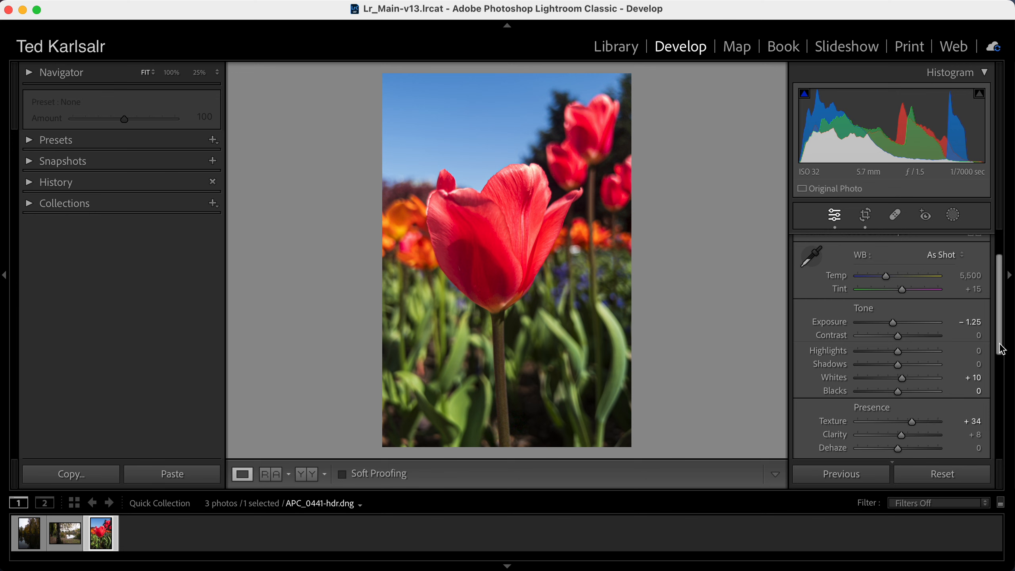
drag(1001, 344, 1003, 380)
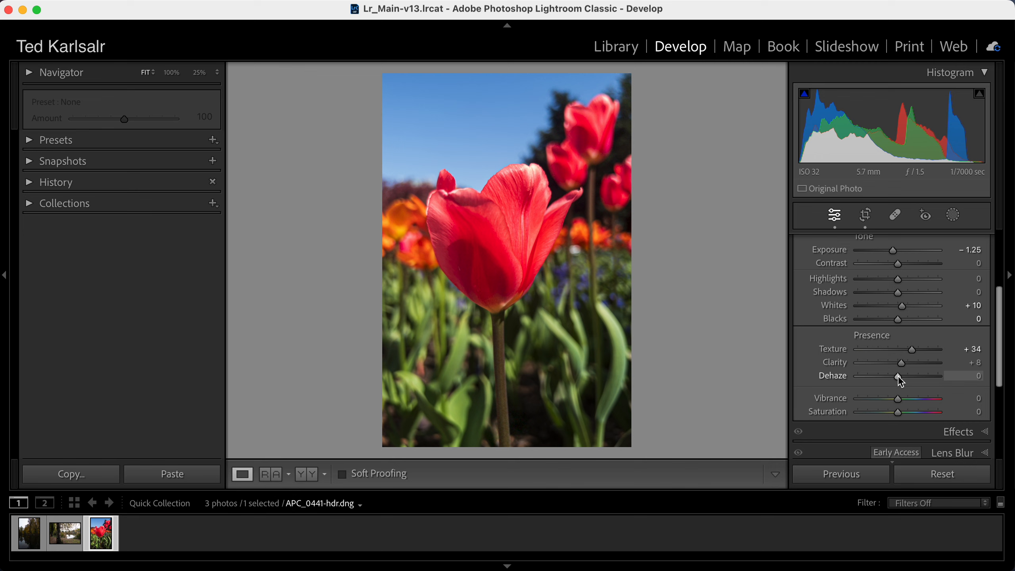
drag(898, 377, 905, 377)
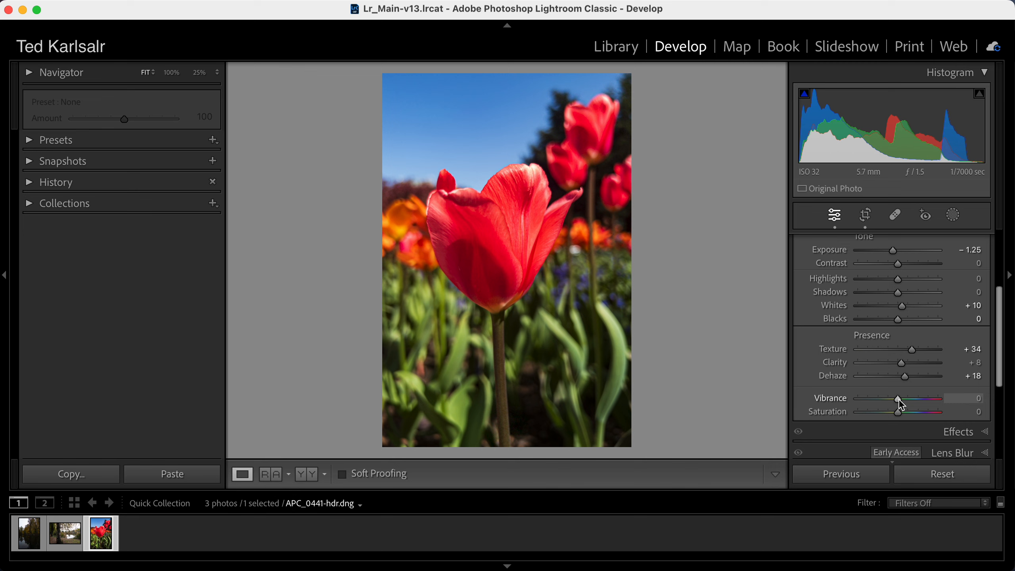
drag(899, 400, 911, 400)
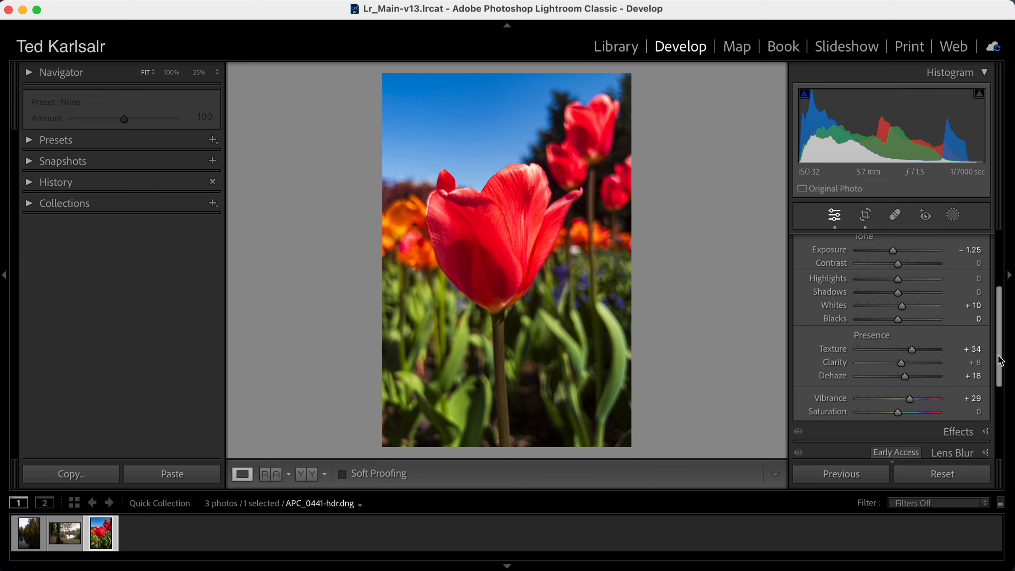
drag(999, 360, 975, 316)
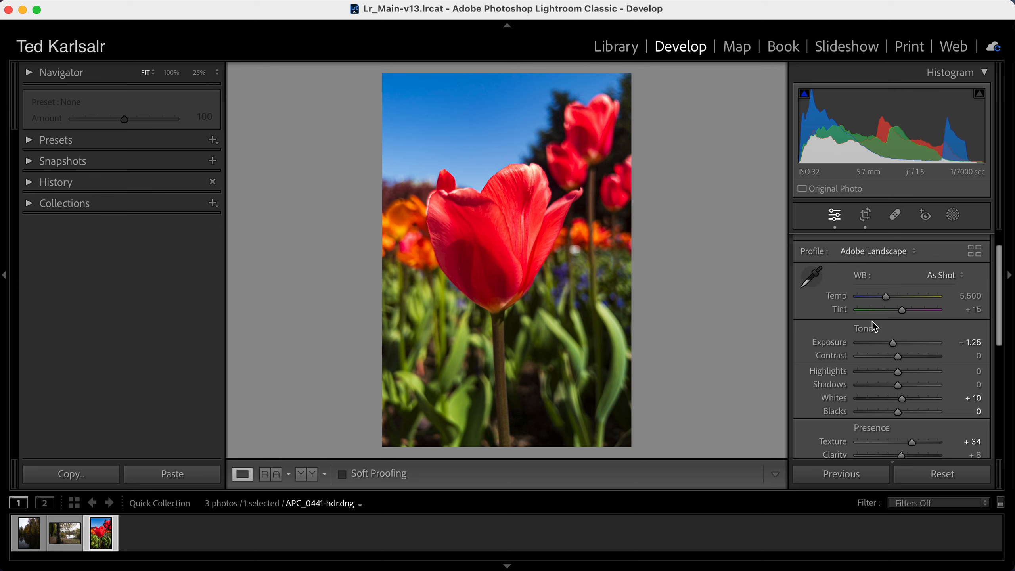
Examine the dark foliage around the stem at 100% and review the photo's sharpening and noise reduction settings
click(952, 218)
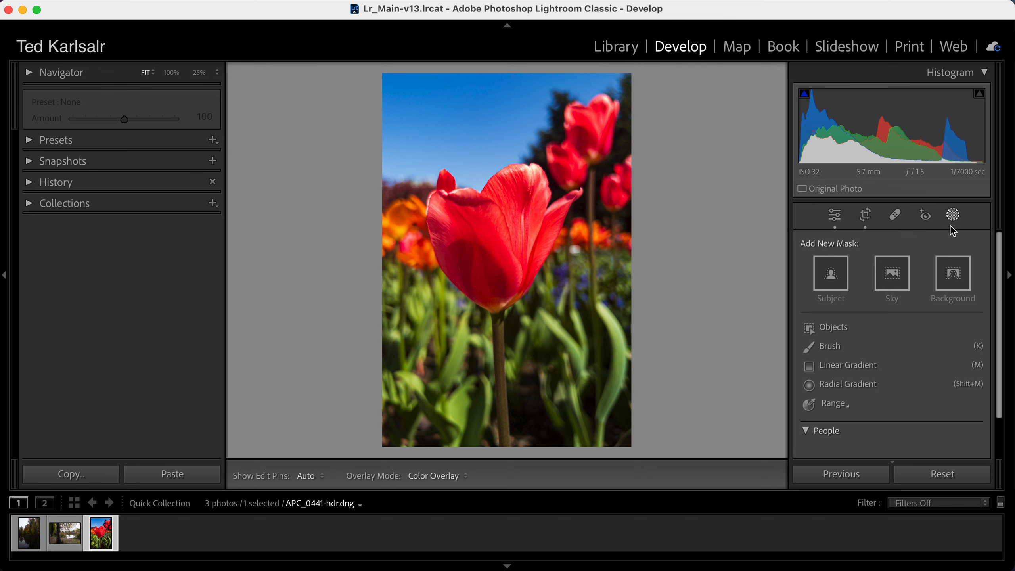
click(952, 218)
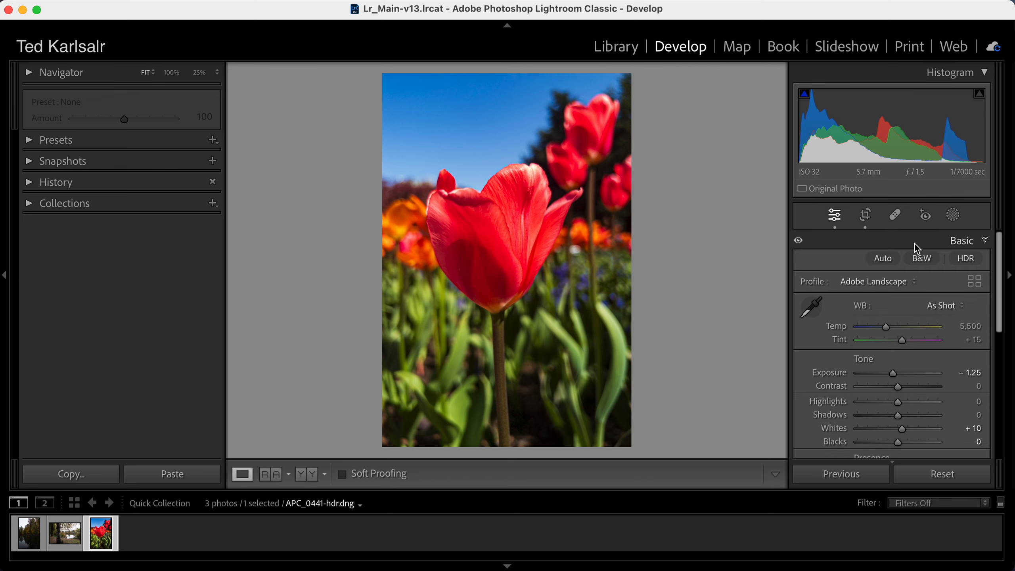
click(542, 415)
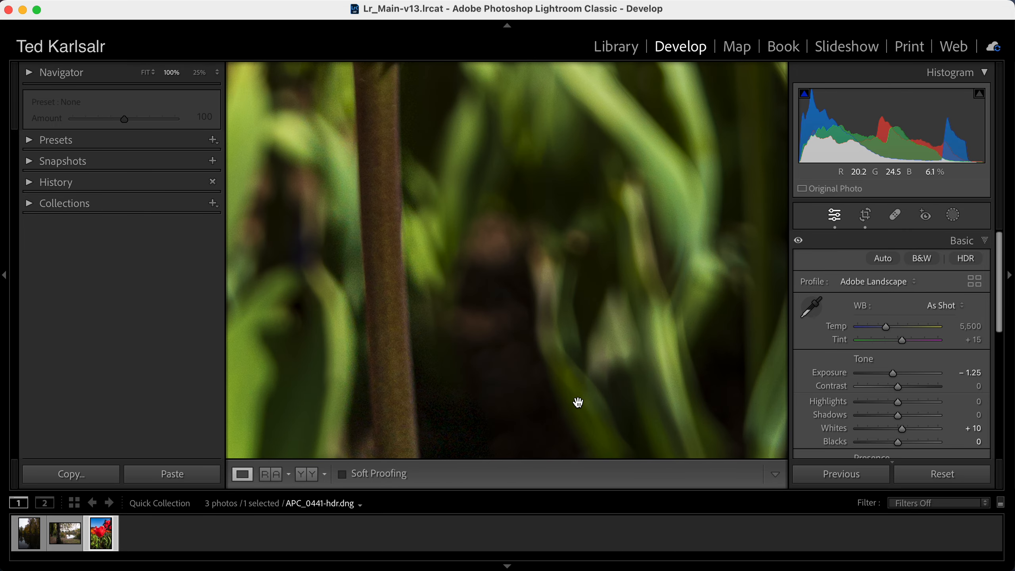
drag(578, 403, 580, 363)
click(580, 363)
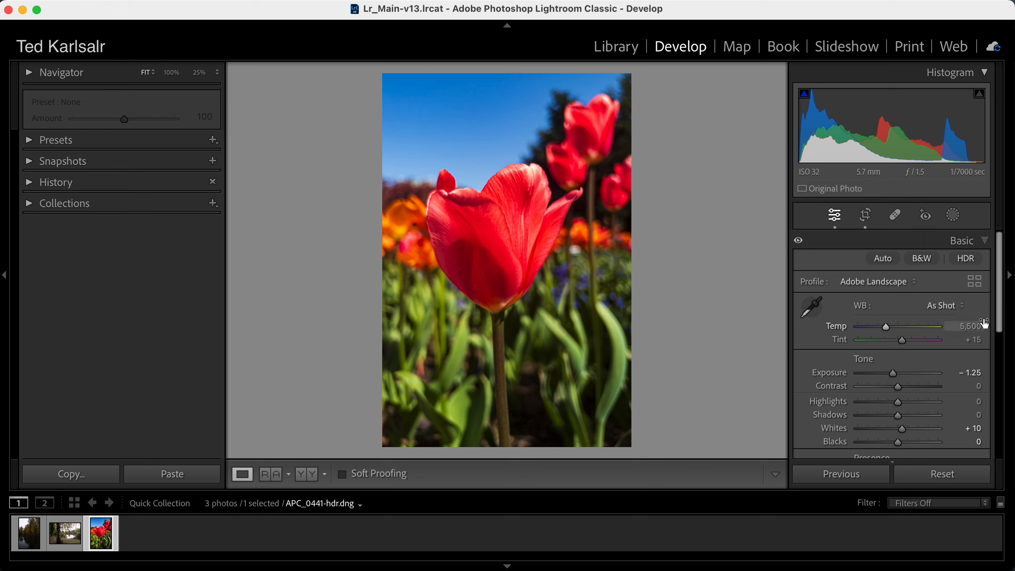
drag(1002, 327, 1012, 390)
scroll(987, 399, down, 5)
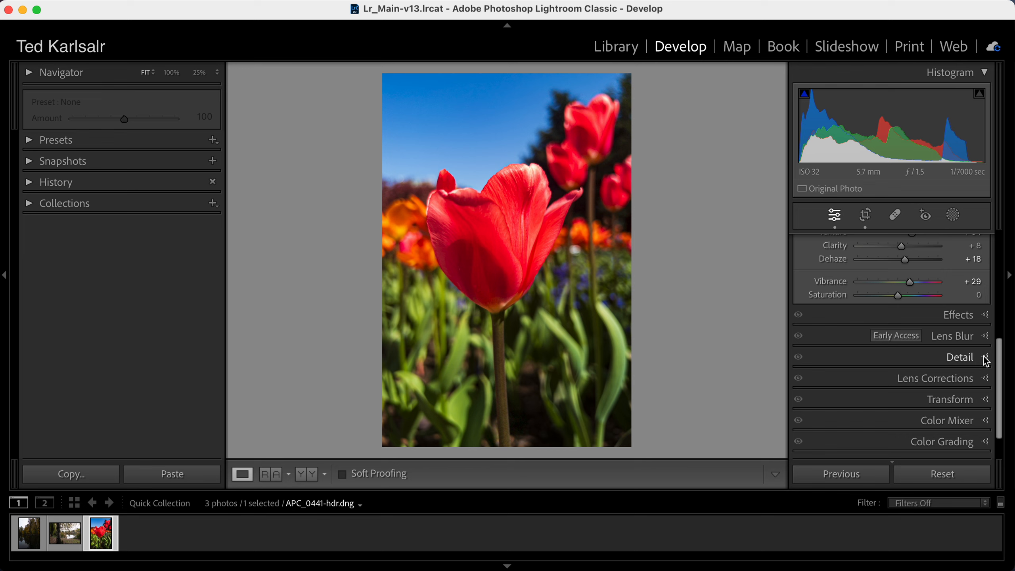
click(984, 358)
drag(1003, 380, 1000, 386)
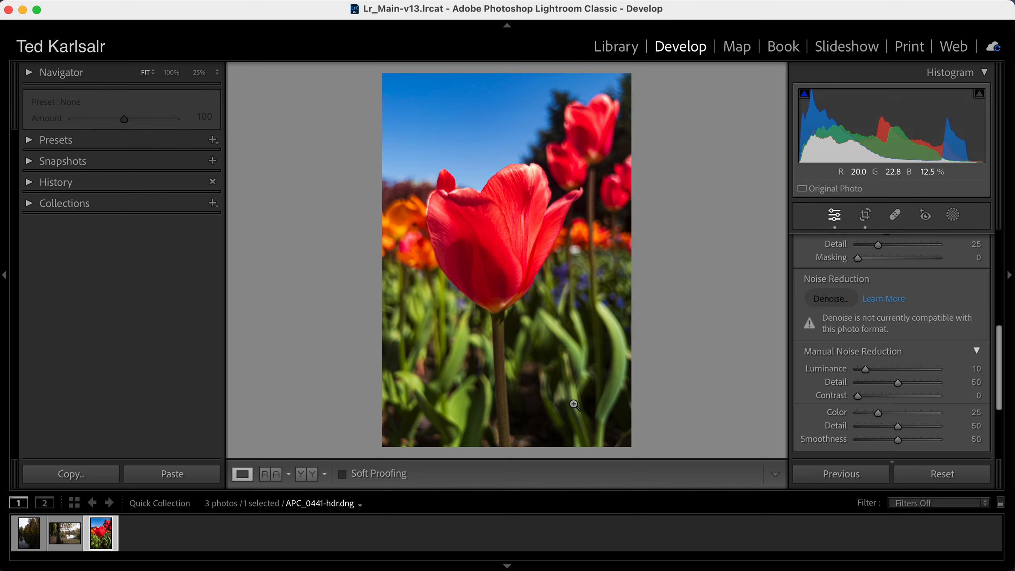
scroll(1004, 369, up, 5)
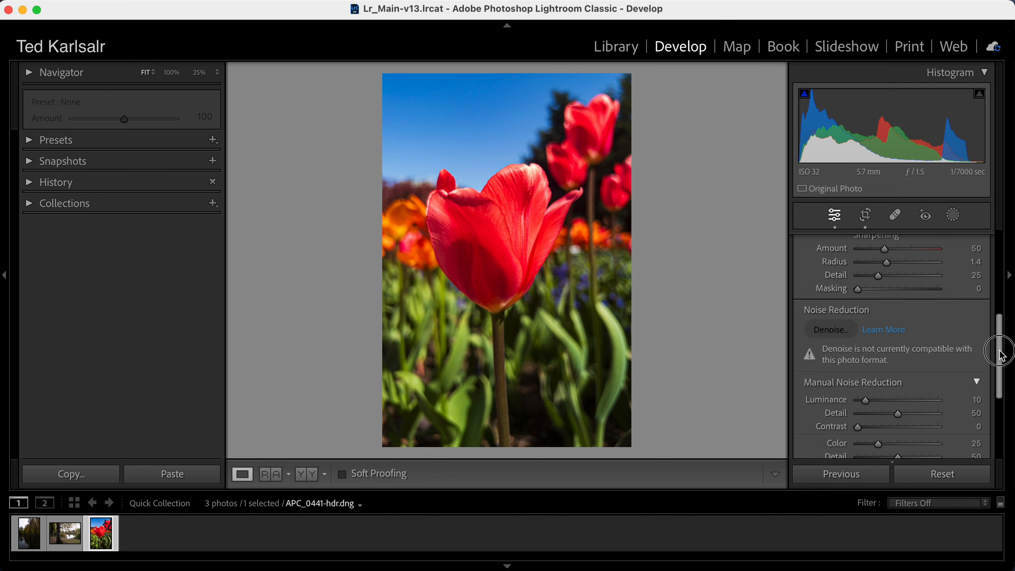
drag(1005, 340, 1004, 286)
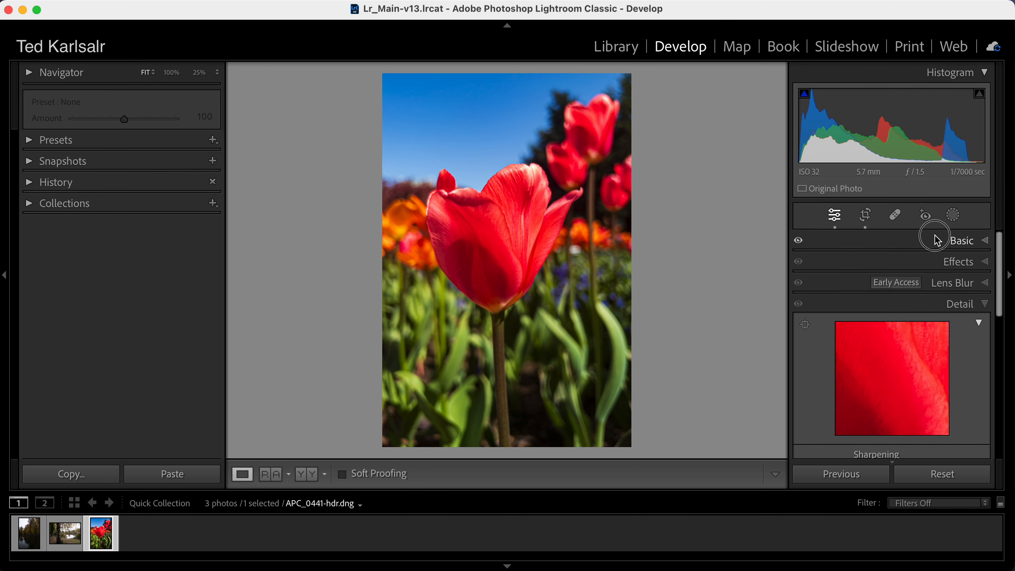
click(949, 245)
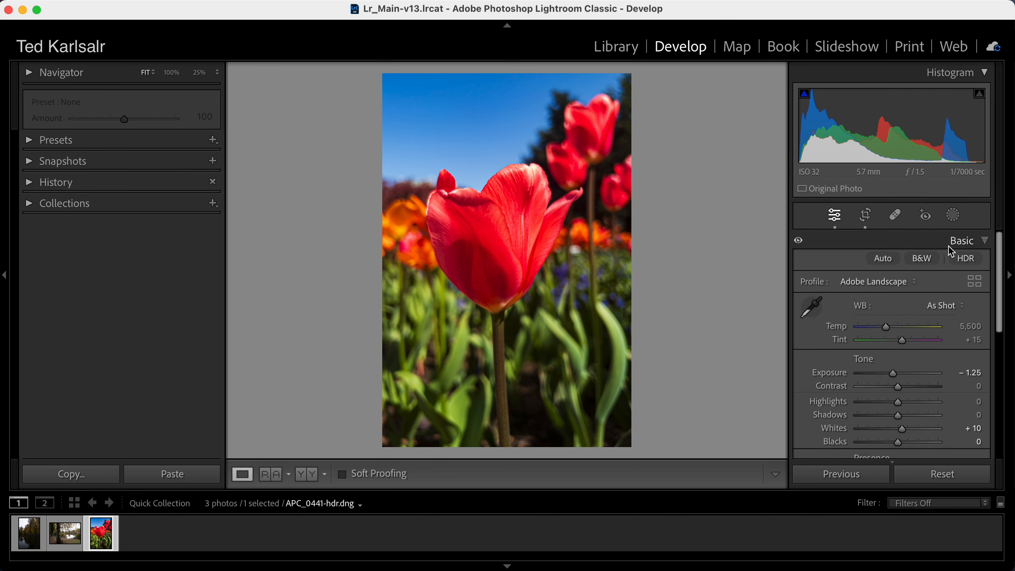
Create a mask selecting the sky and change the mask overlay to a brighter green
click(954, 218)
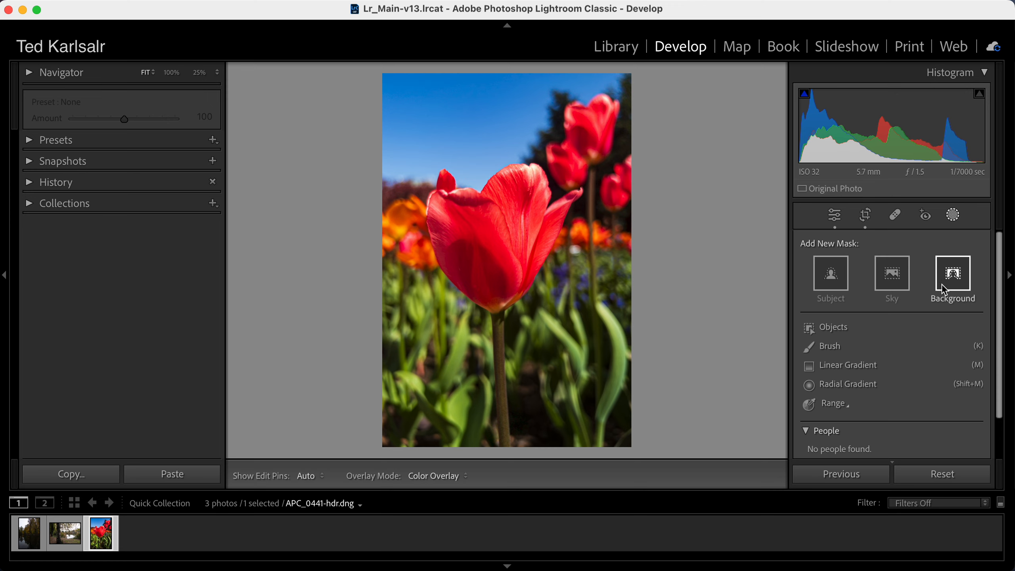
click(889, 282)
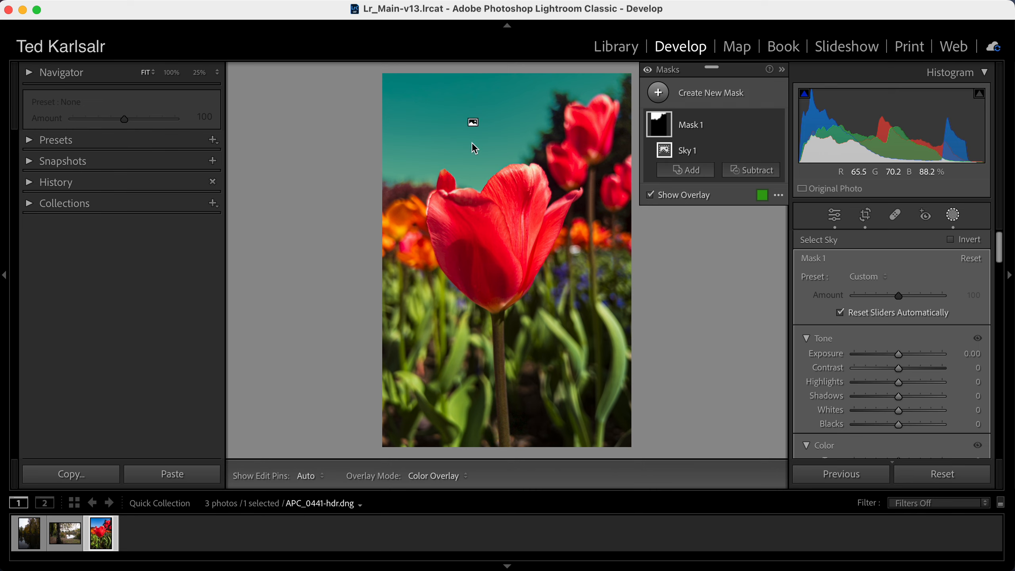
click(763, 196)
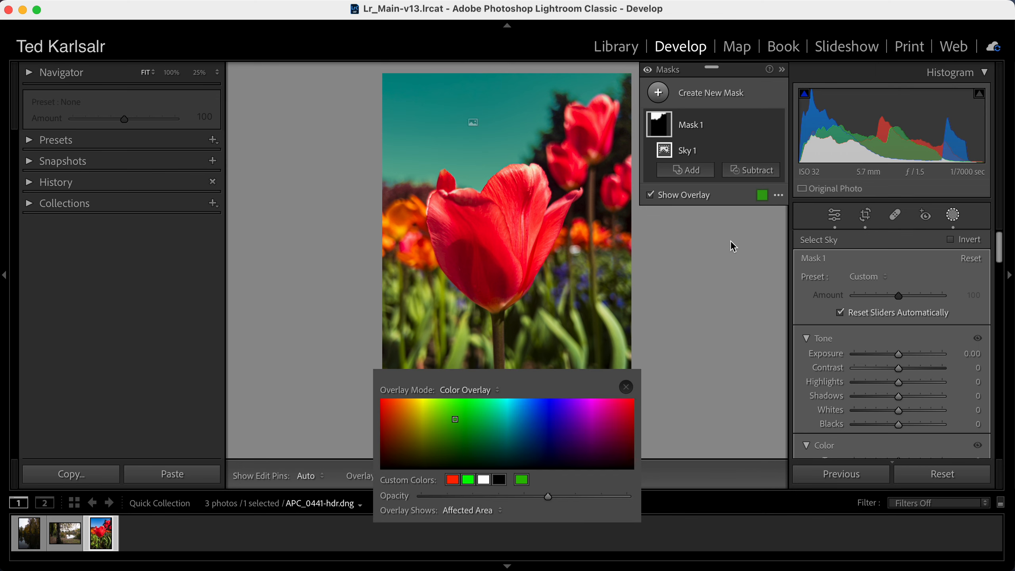
click(582, 409)
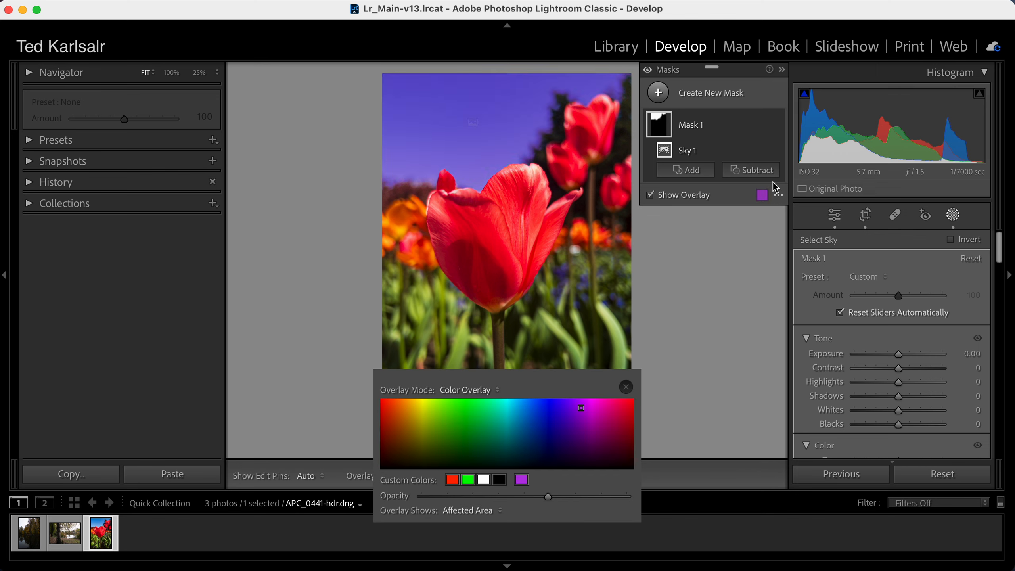
click(455, 406)
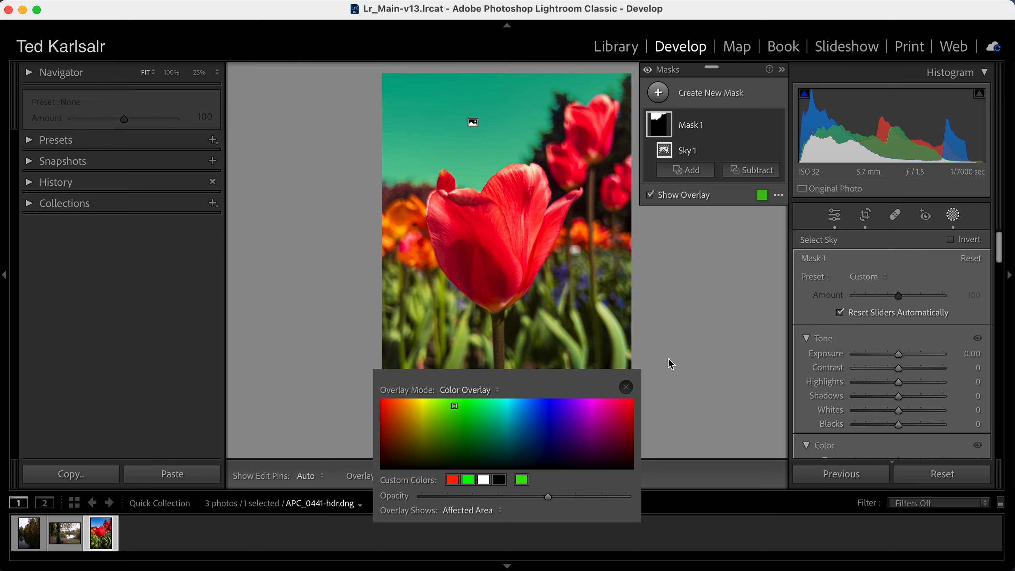
click(627, 387)
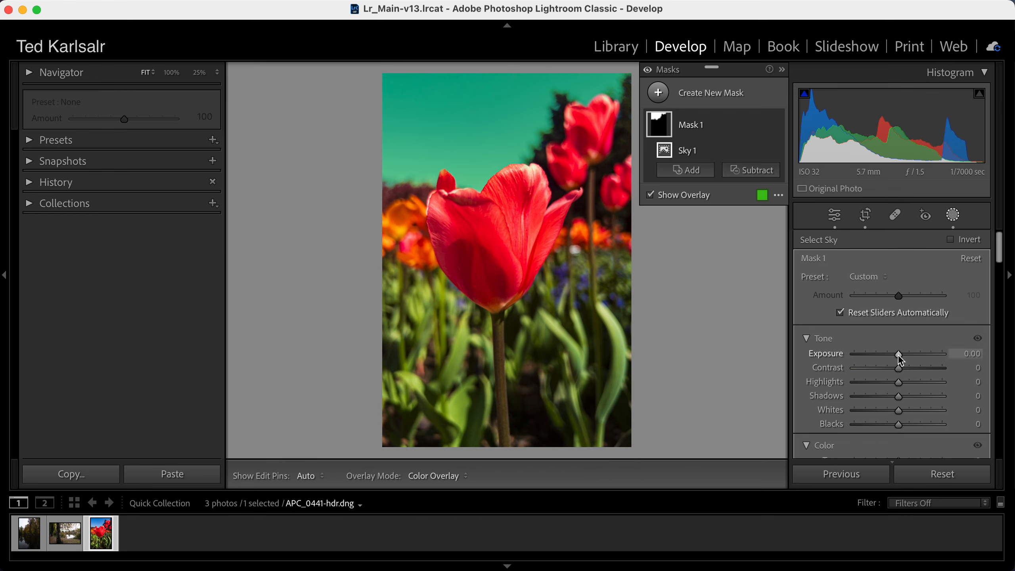
Darken the masked sky with Exposure −0.26 and set its Dehaze to 13
drag(899, 354, 895, 356)
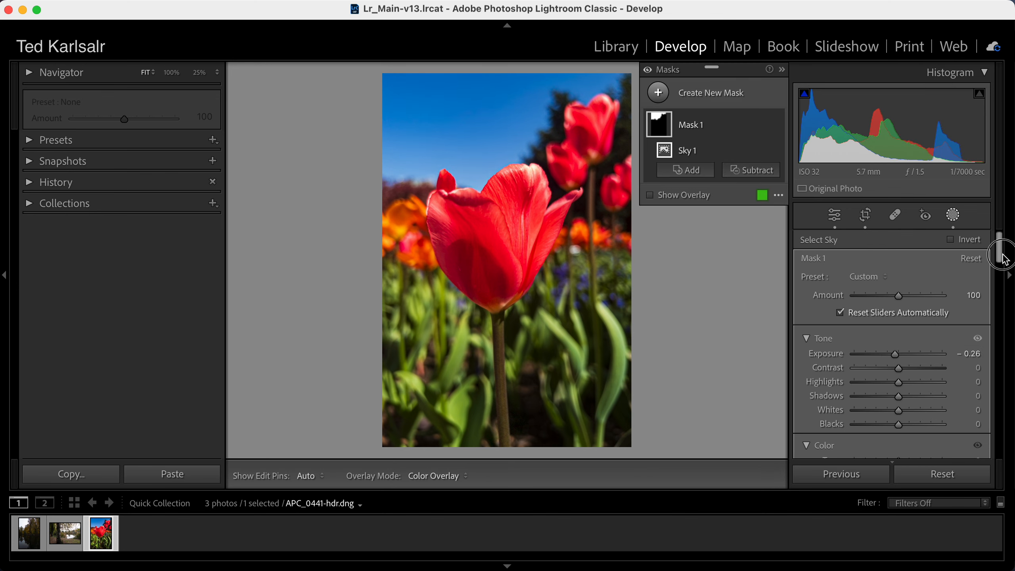
drag(1002, 264, 1002, 374)
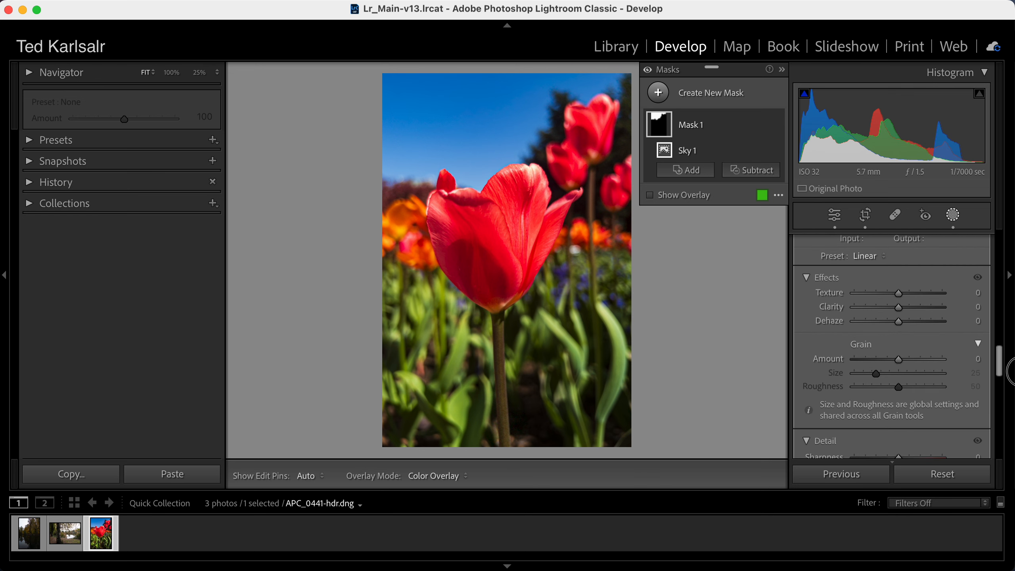
drag(899, 323, 904, 321)
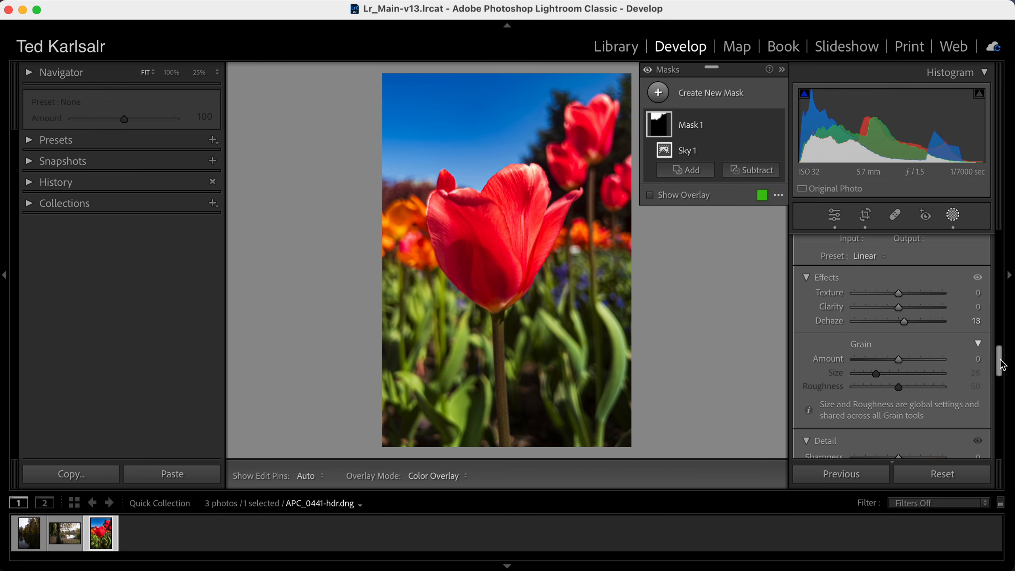
drag(1002, 365, 1001, 245)
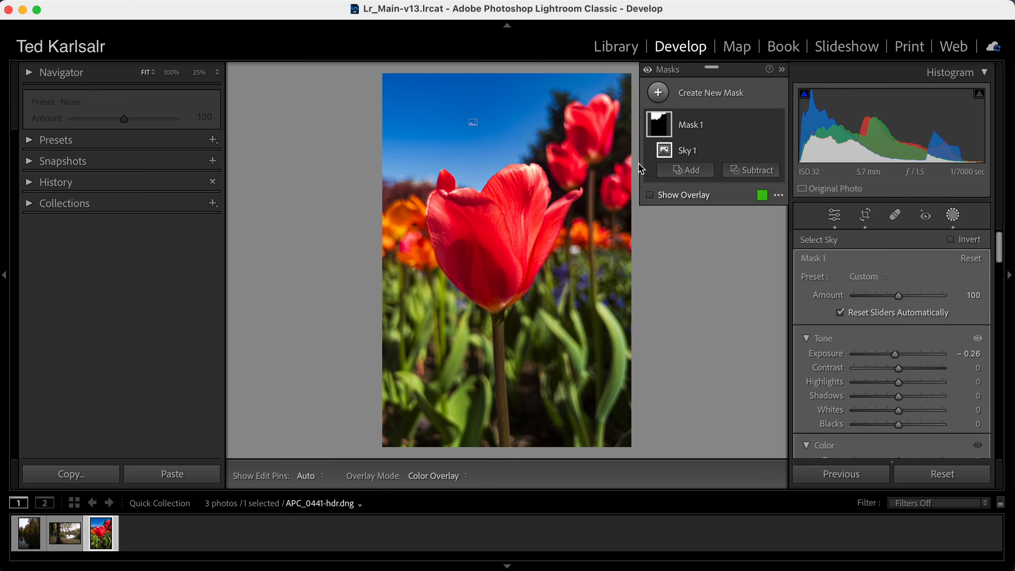
Compare the photo with and without the sky mask's adjustments
click(648, 71)
click(648, 72)
click(648, 71)
click(648, 71)
click(659, 93)
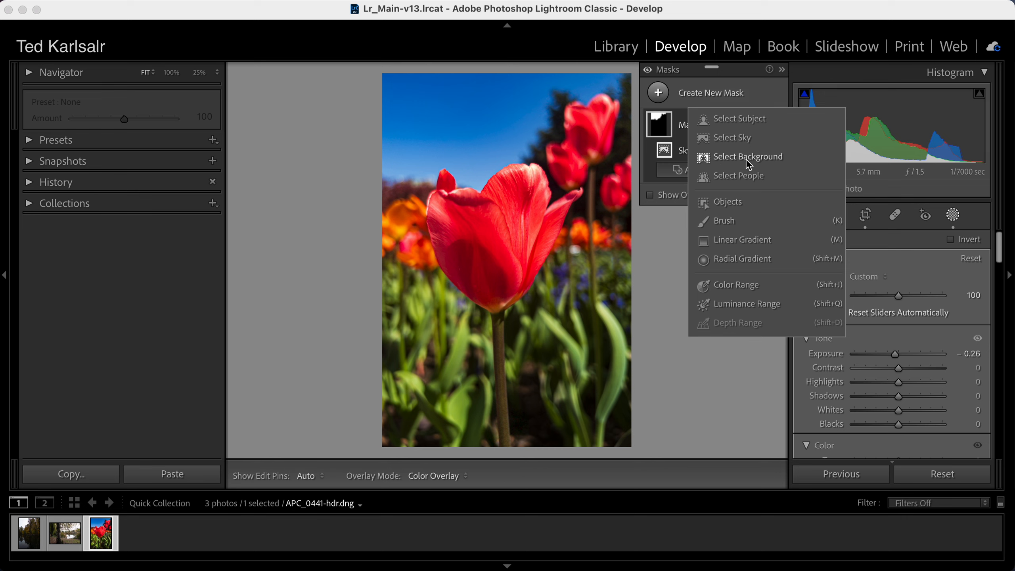
click(742, 138)
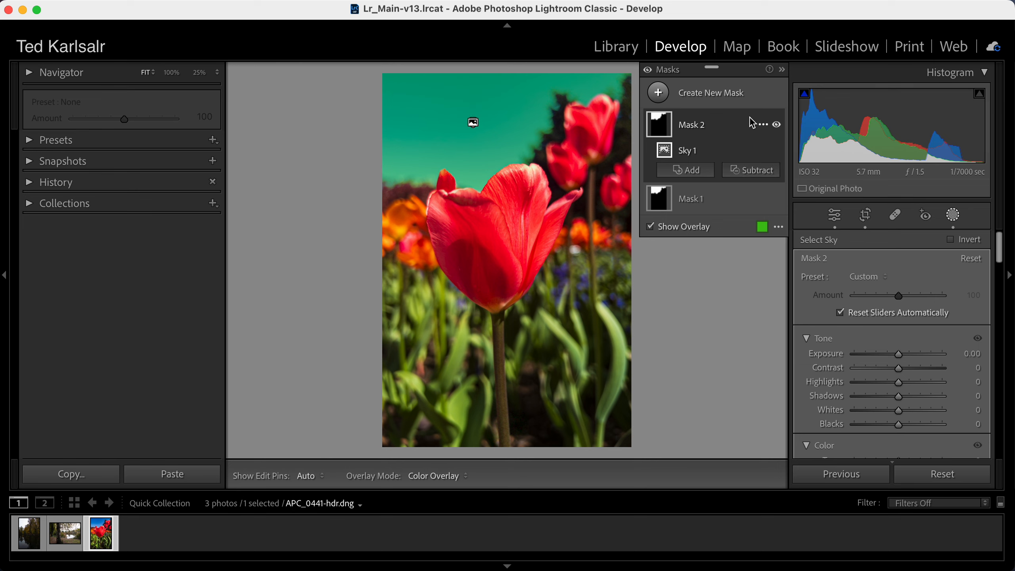
click(764, 125)
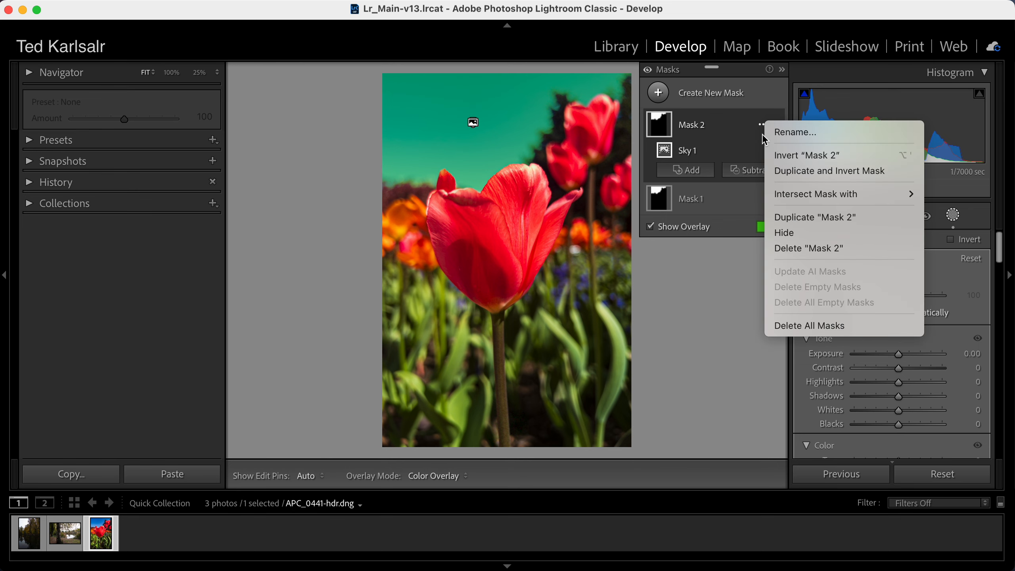
click(793, 246)
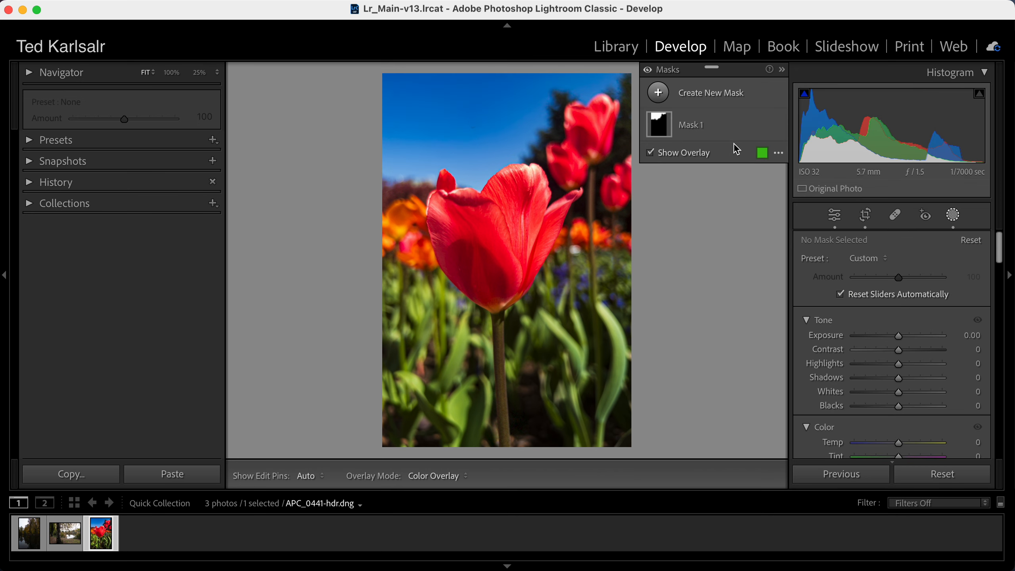
Create a mask selecting the main tulip as subject and invert it to cover the background
click(658, 92)
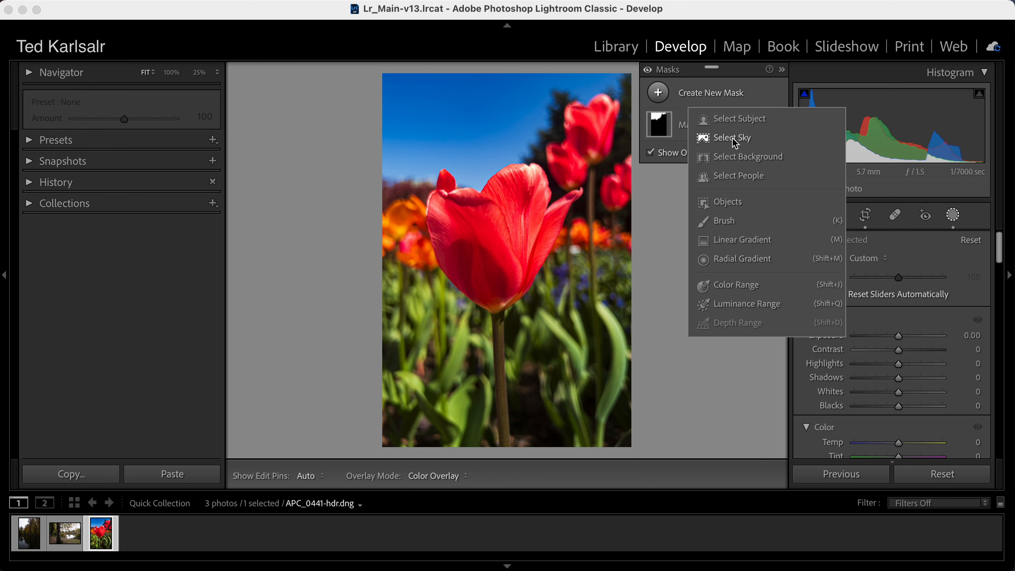
click(741, 120)
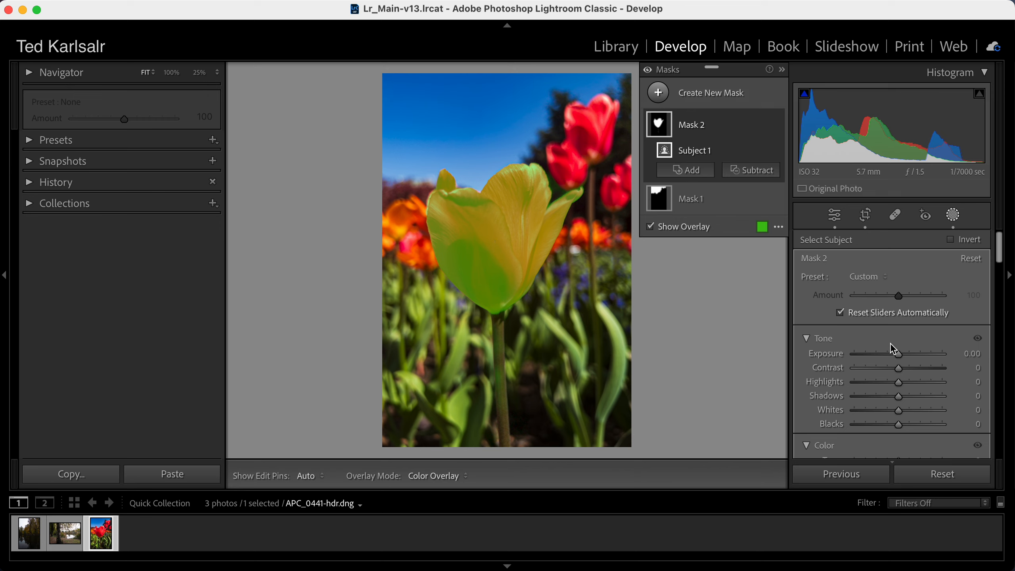
mouse_move(899, 353)
mouse_down()
mouse_move(909, 353)
mouse_move(899, 354)
mouse_up()
mouse_move(763, 129)
click(763, 127)
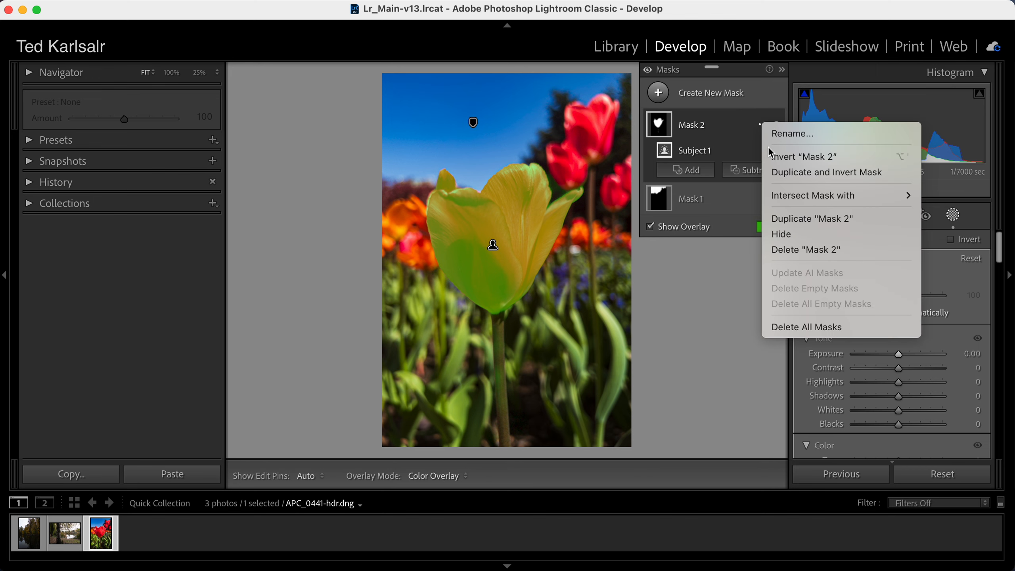
click(782, 157)
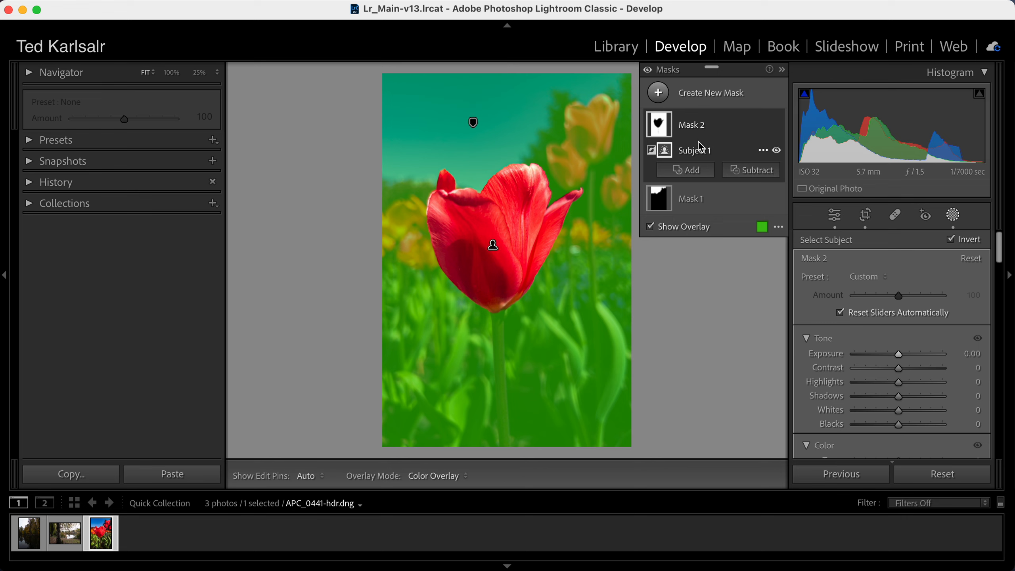
Subtract the main tulip's stem from the inverted subject mask with a brush, and subtract the sky using Select Sky
click(754, 171)
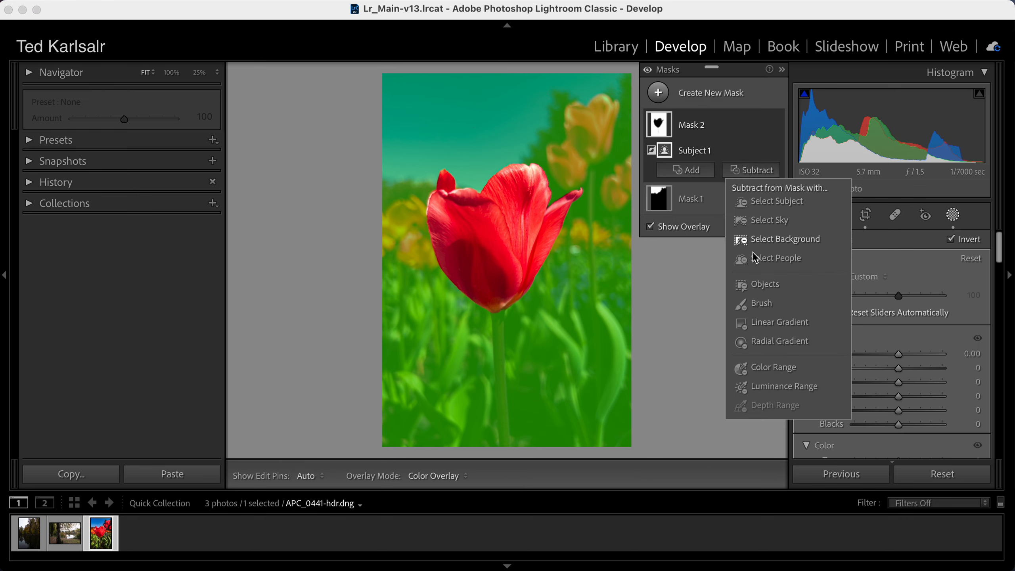
click(759, 305)
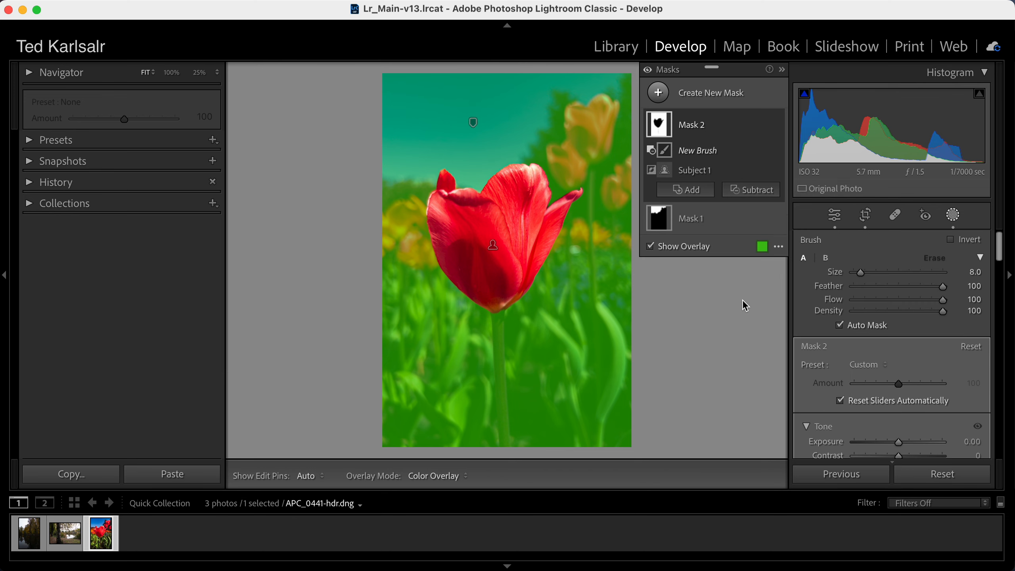
key(h)
mouse_move(498, 308)
mouse_down()
mouse_move(499, 344)
mouse_move(499, 310)
mouse_move(516, 448)
mouse_up()
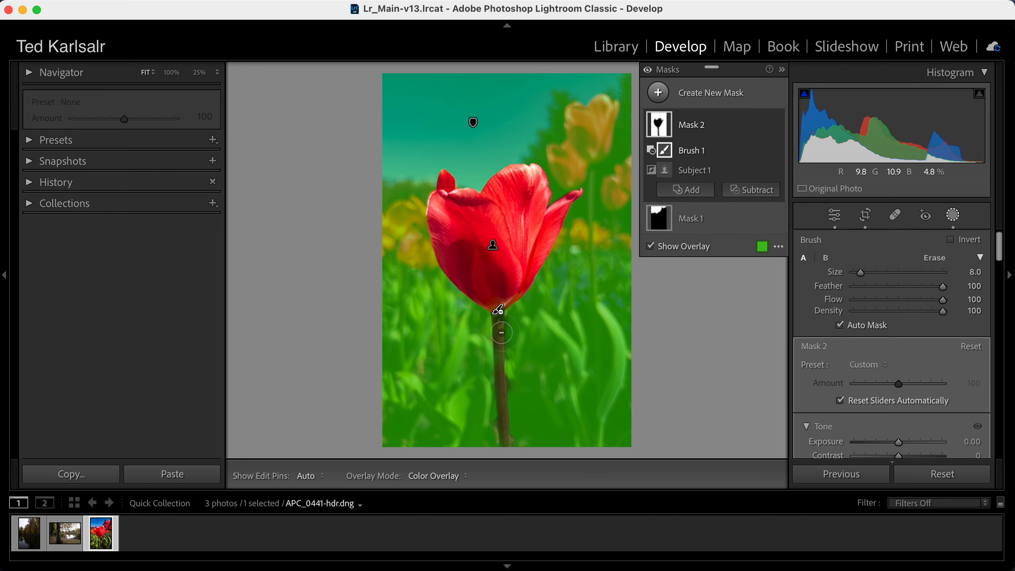
mouse_move(494, 336)
mouse_down()
mouse_move(497, 286)
mouse_move(498, 318)
mouse_move(497, 309)
mouse_up()
mouse_move(501, 350)
mouse_down()
mouse_move(499, 332)
mouse_move(503, 364)
mouse_move(501, 352)
mouse_up()
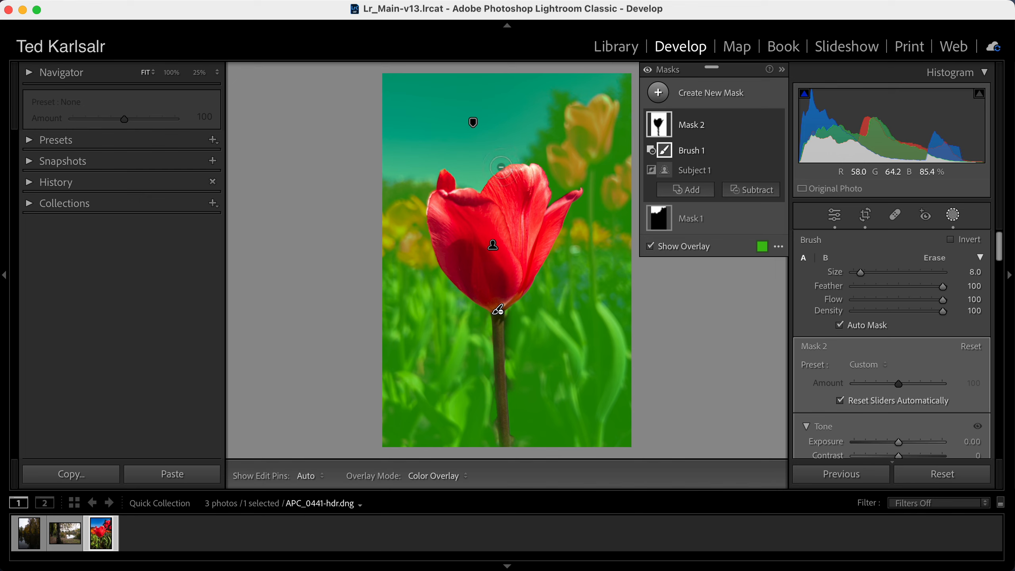
click(751, 193)
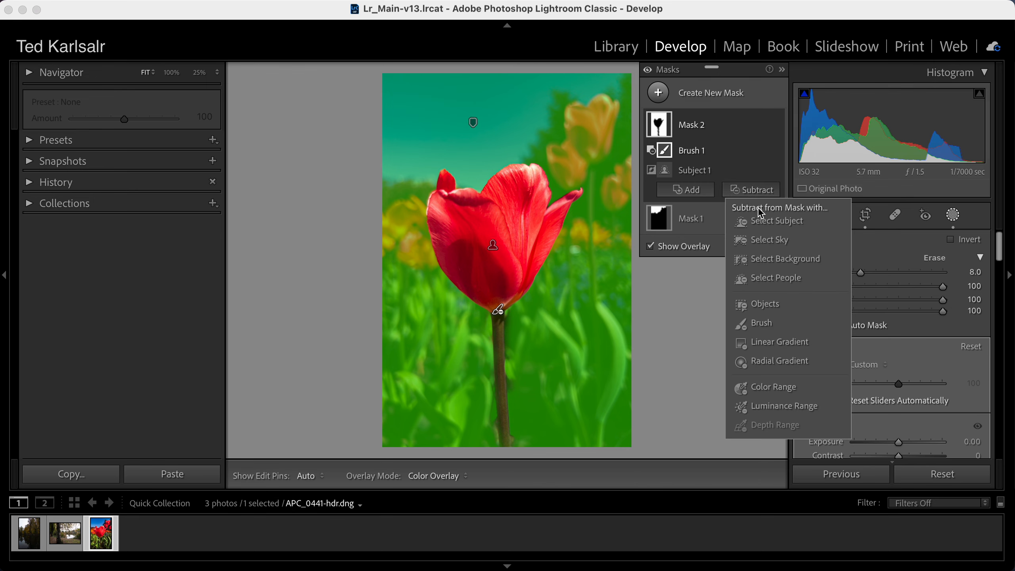
click(756, 240)
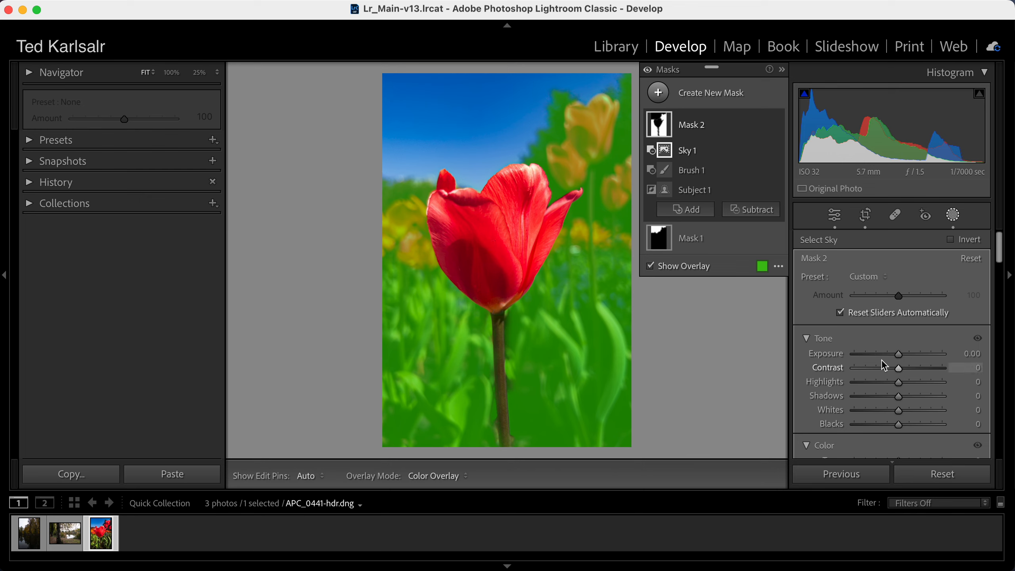
Set the background mask's Exposure to −0.60 and its Saturation to −26
drag(900, 354, 894, 359)
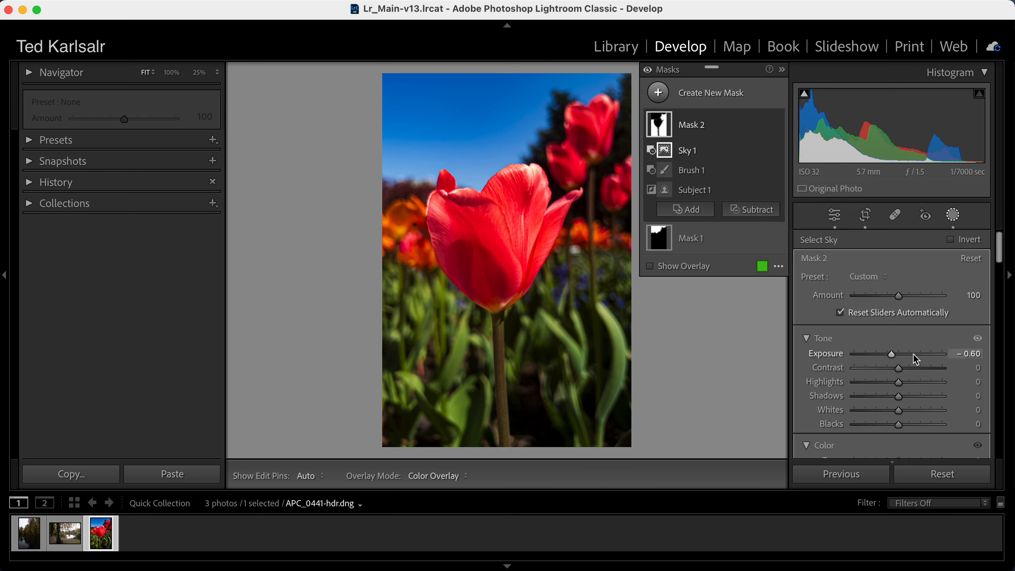
scroll(998, 257, down, 10)
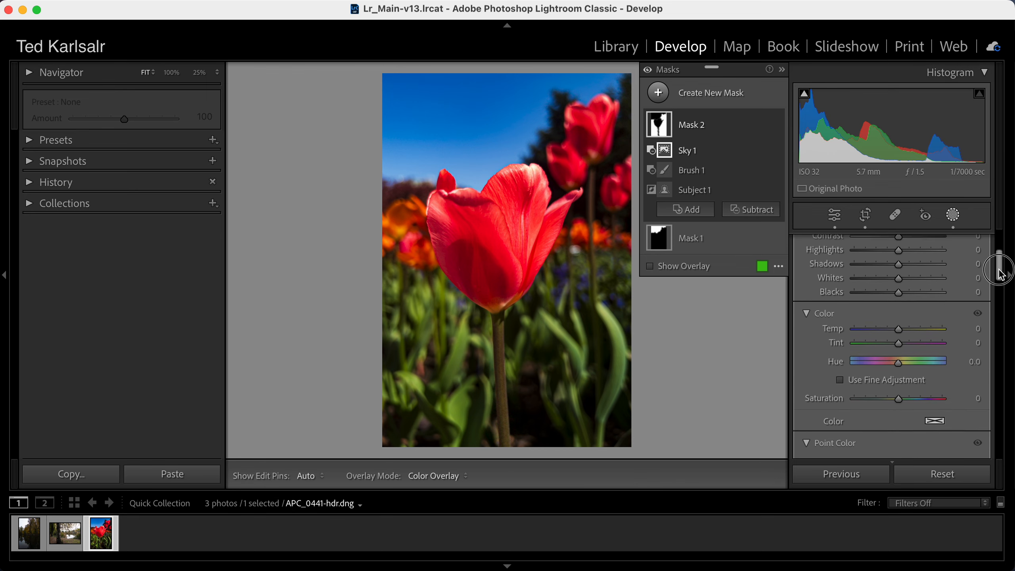
drag(899, 363, 885, 370)
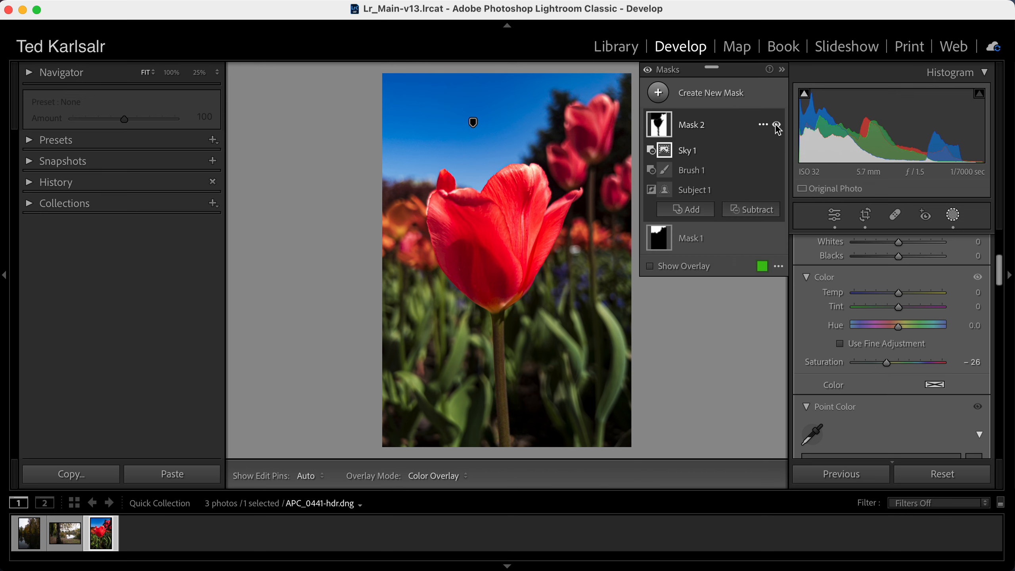
Compare the photo with and without the background mask's adjustments
click(778, 125)
click(778, 125)
click(777, 126)
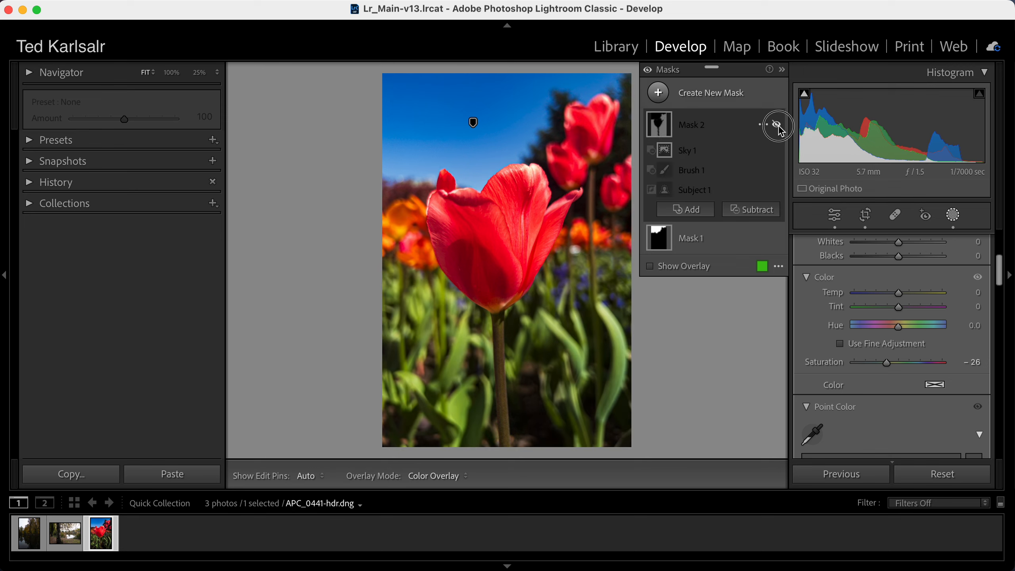
click(777, 126)
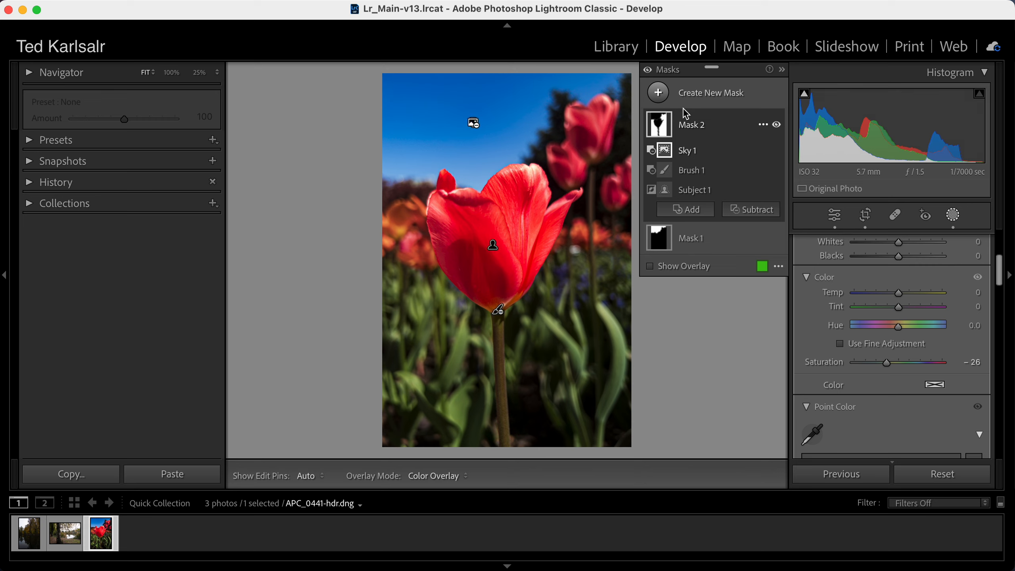
Create a radial gradient mask centred on the main tulip, with its inner ellipse enclosing the flower head and a wide outer falloff
click(658, 92)
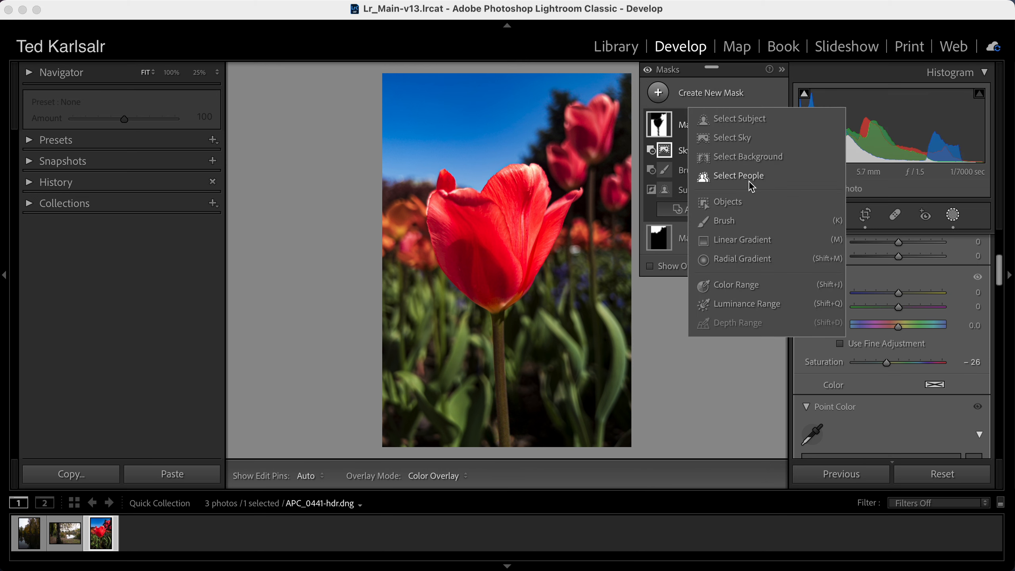
click(747, 259)
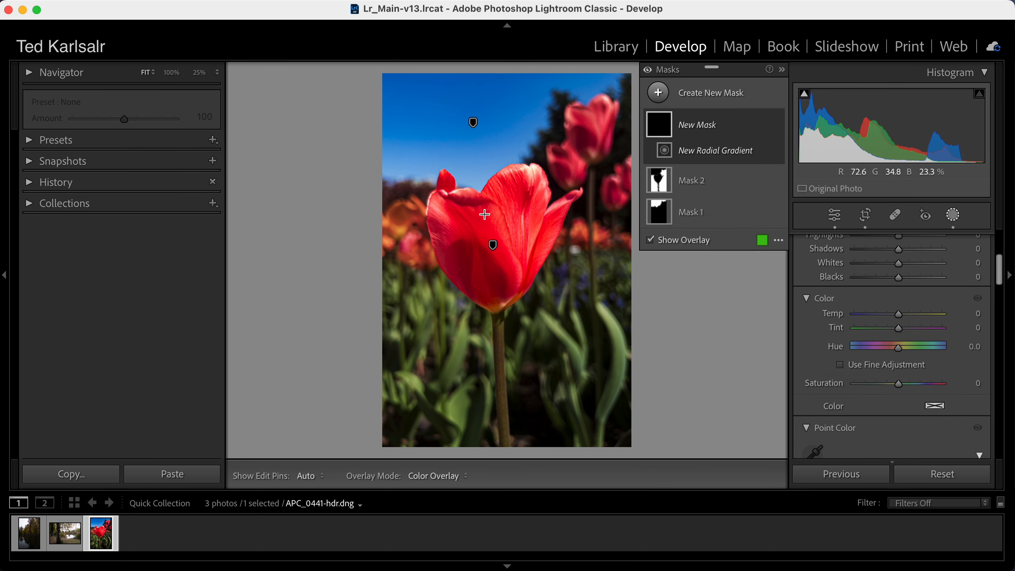
drag(483, 216, 673, 336)
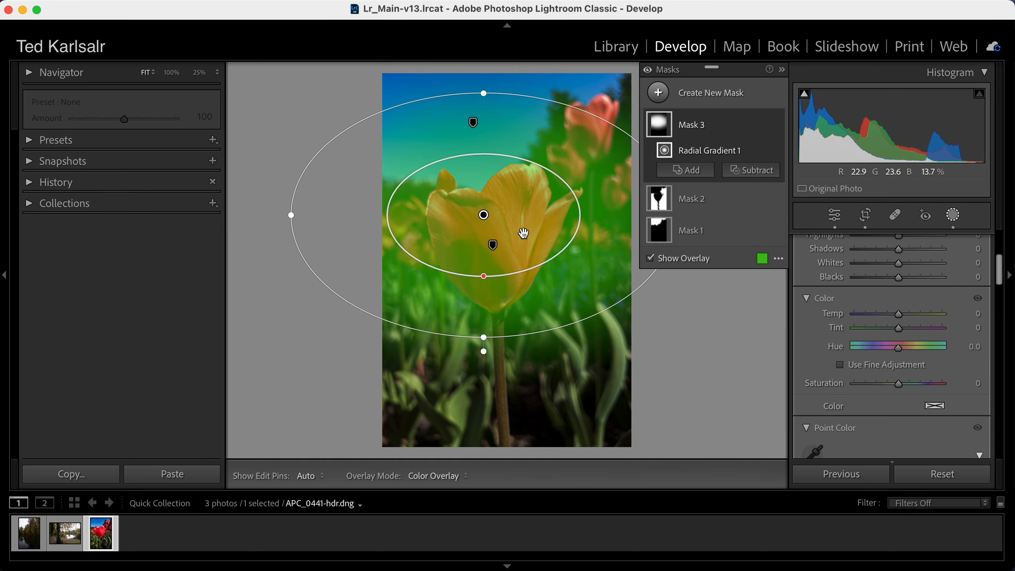
drag(508, 221, 522, 237)
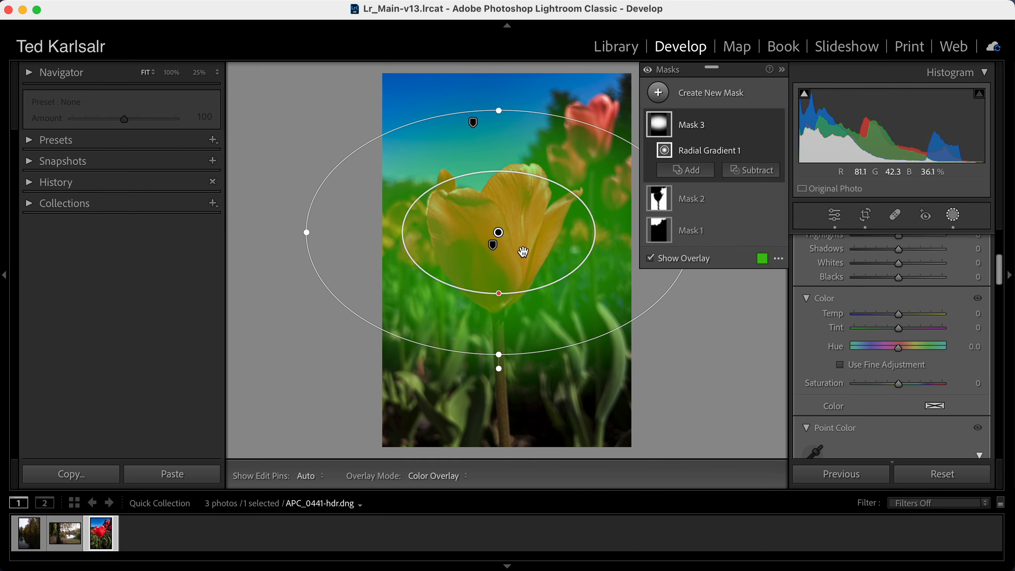
drag(499, 110, 500, 87)
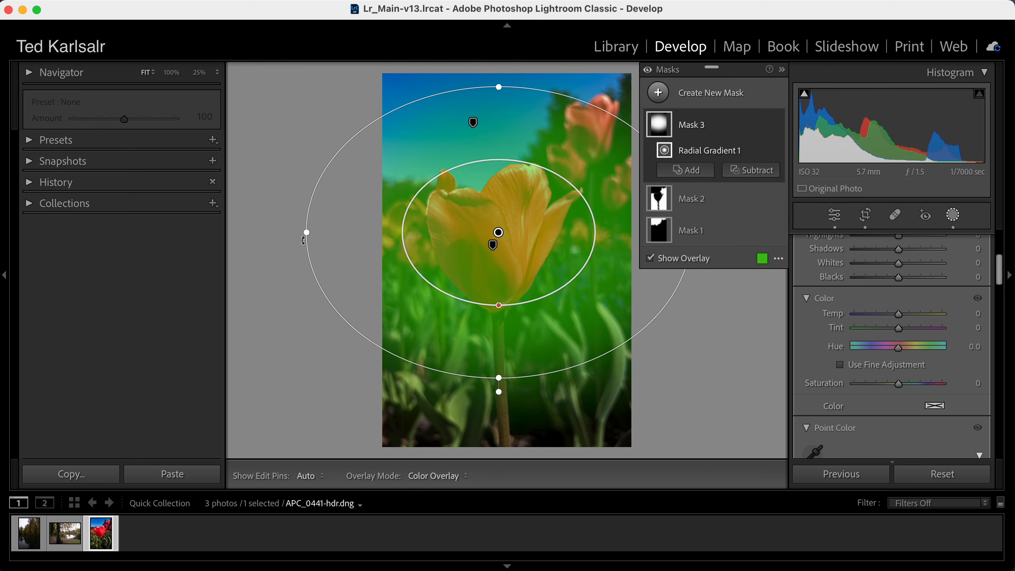
drag(304, 232, 283, 232)
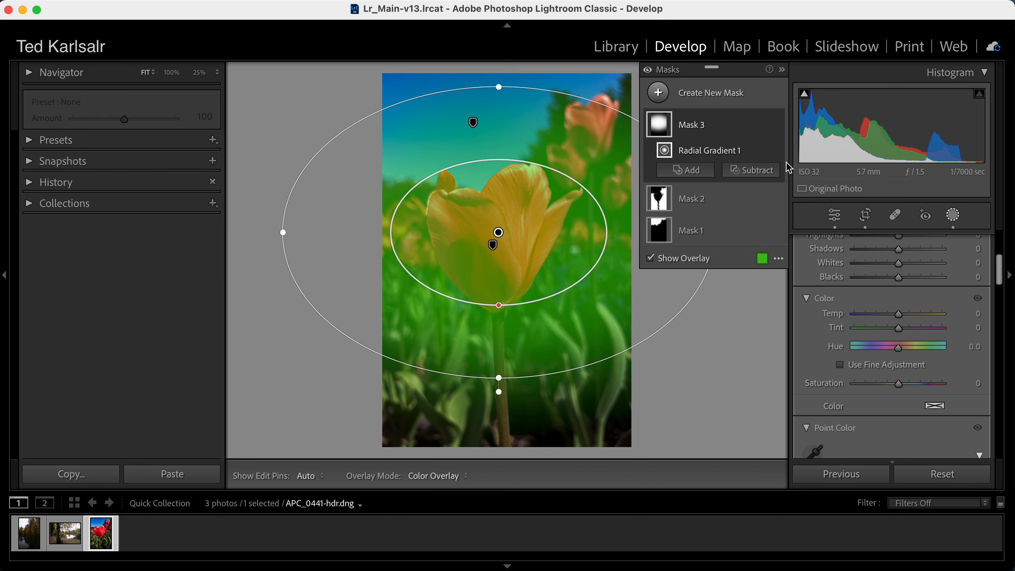
Invert the radial gradient mask, set its Exposure to −0.50 and close masking
click(764, 126)
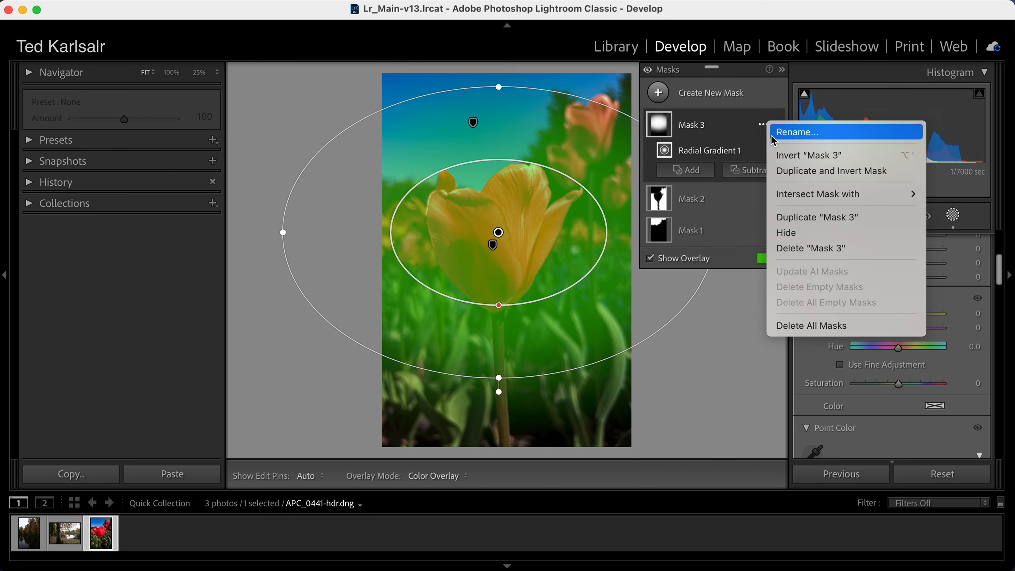
click(785, 156)
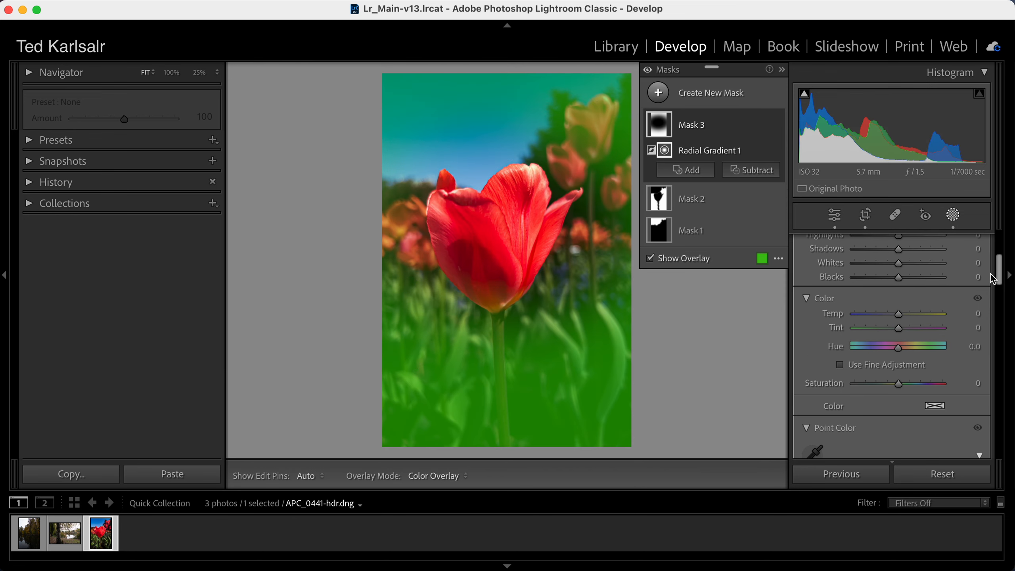
scroll(1000, 256, up, 3)
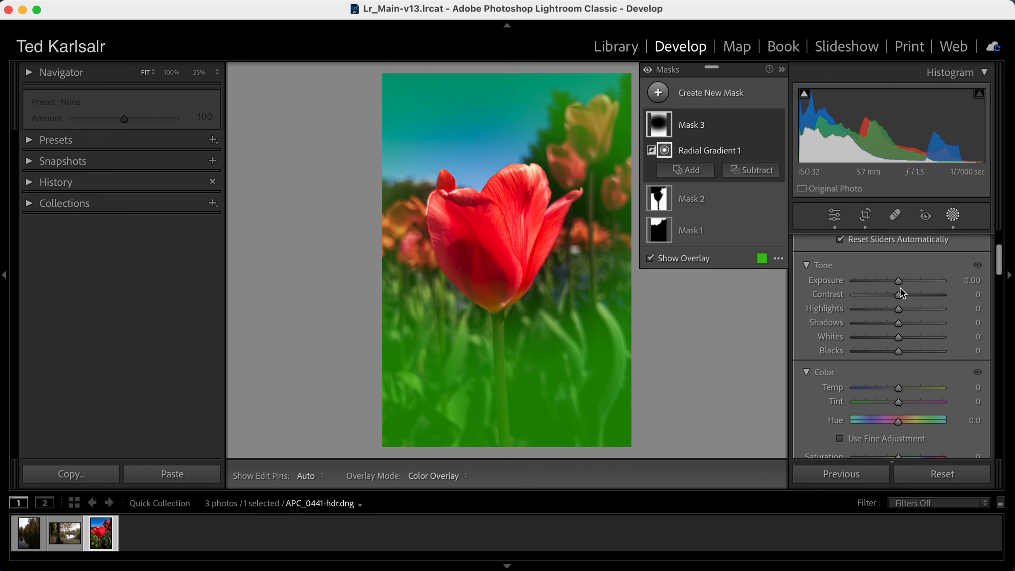
drag(901, 280, 893, 283)
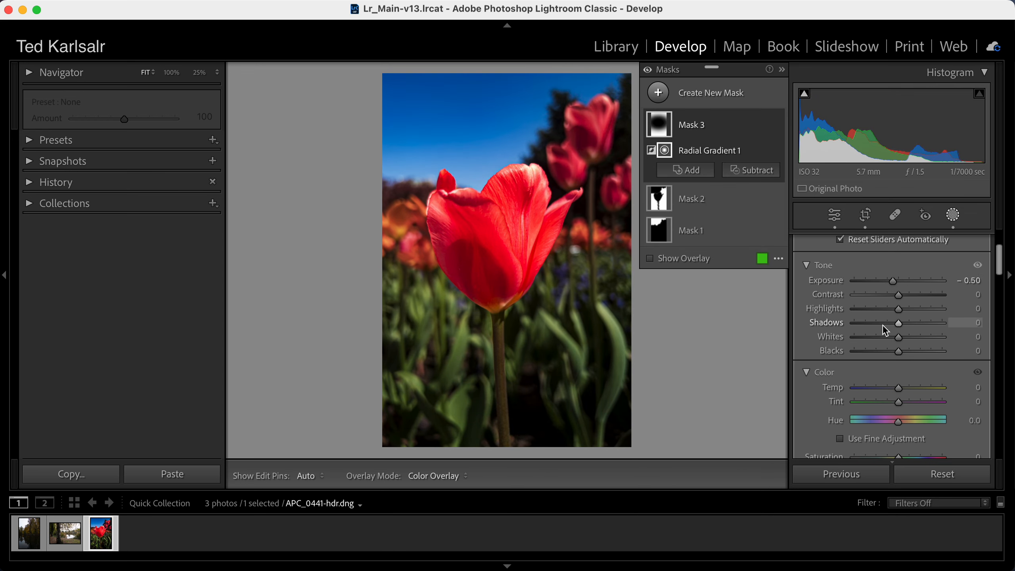
click(955, 216)
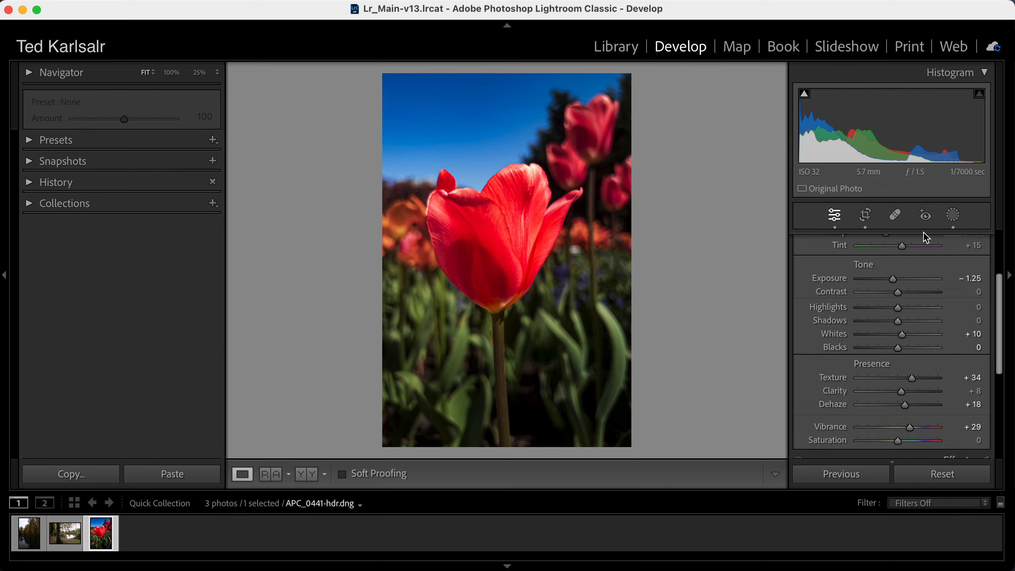
Compare the original photo with the finished edit in the before and after views
key(backslash)
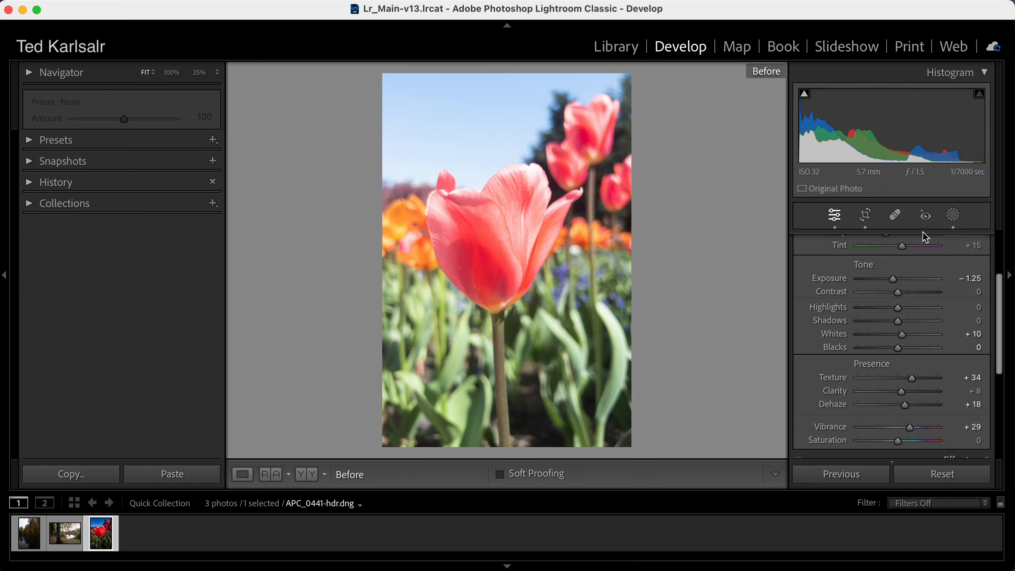
key(backslash)
key(backslash)
key(backslash)
key(backslash)
key(backslash)
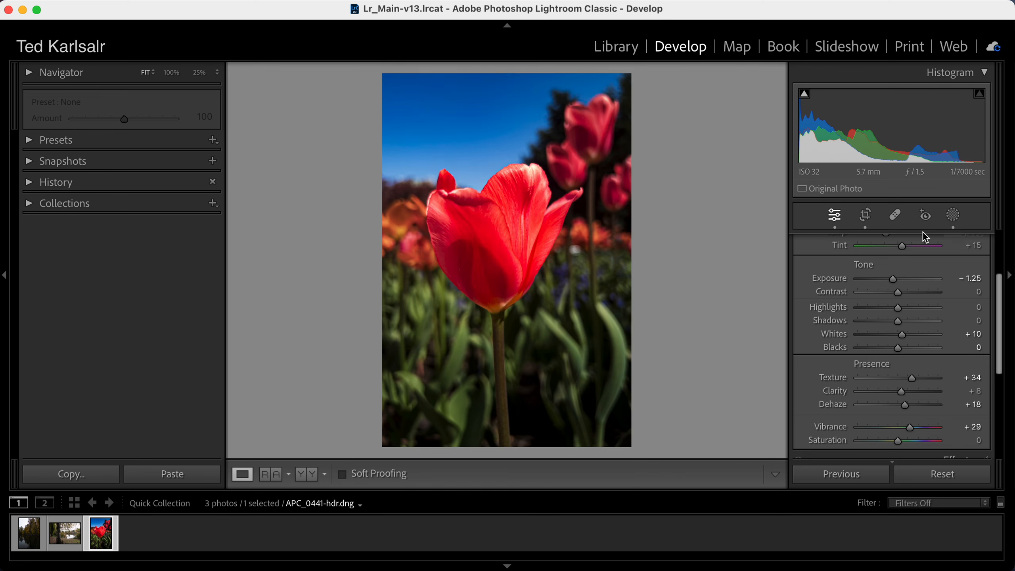